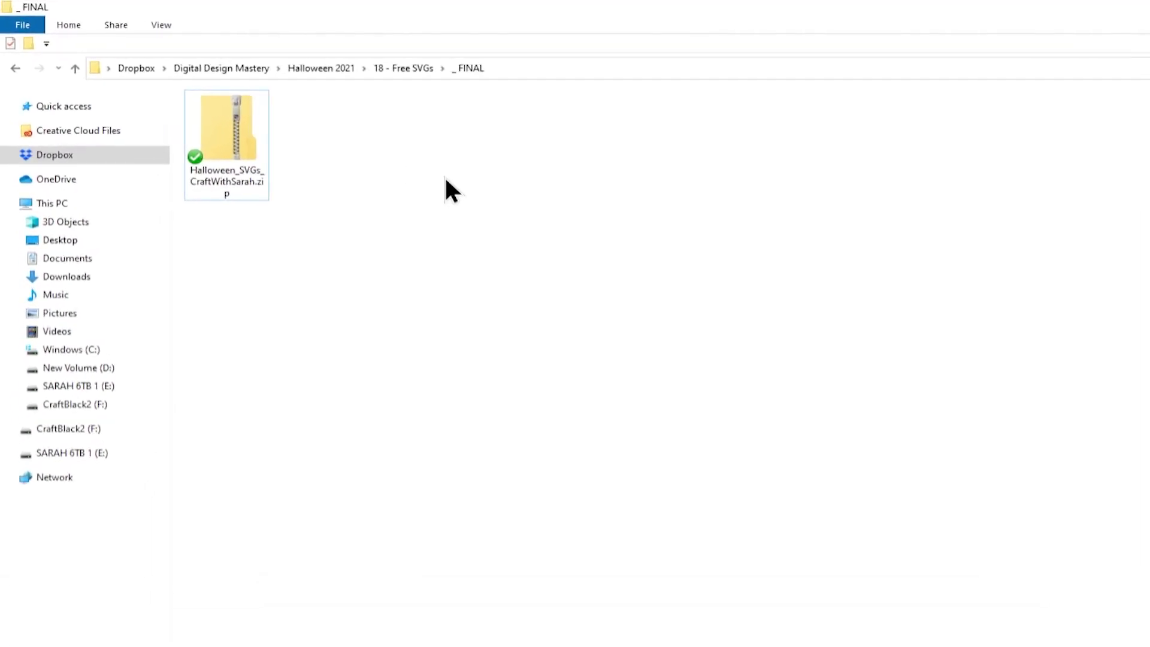
# Extract the Halloween SVGs zip into the suggested folder and open the extracted folder.
pyautogui.rightClick(235, 116)
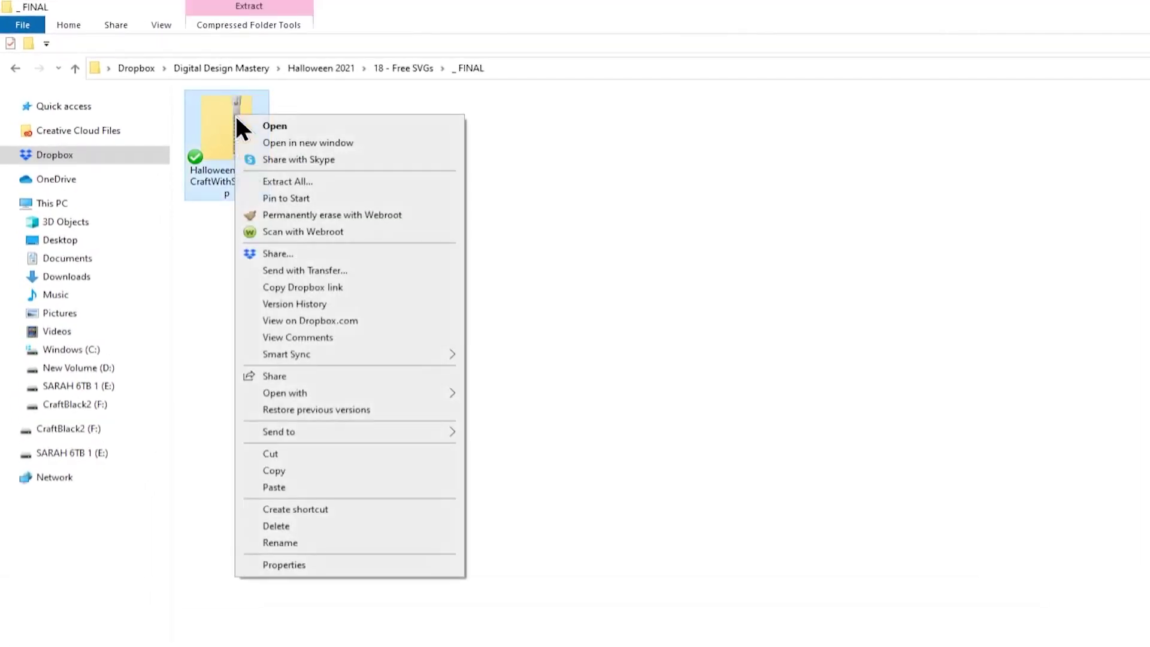
pyautogui.click(285, 181)
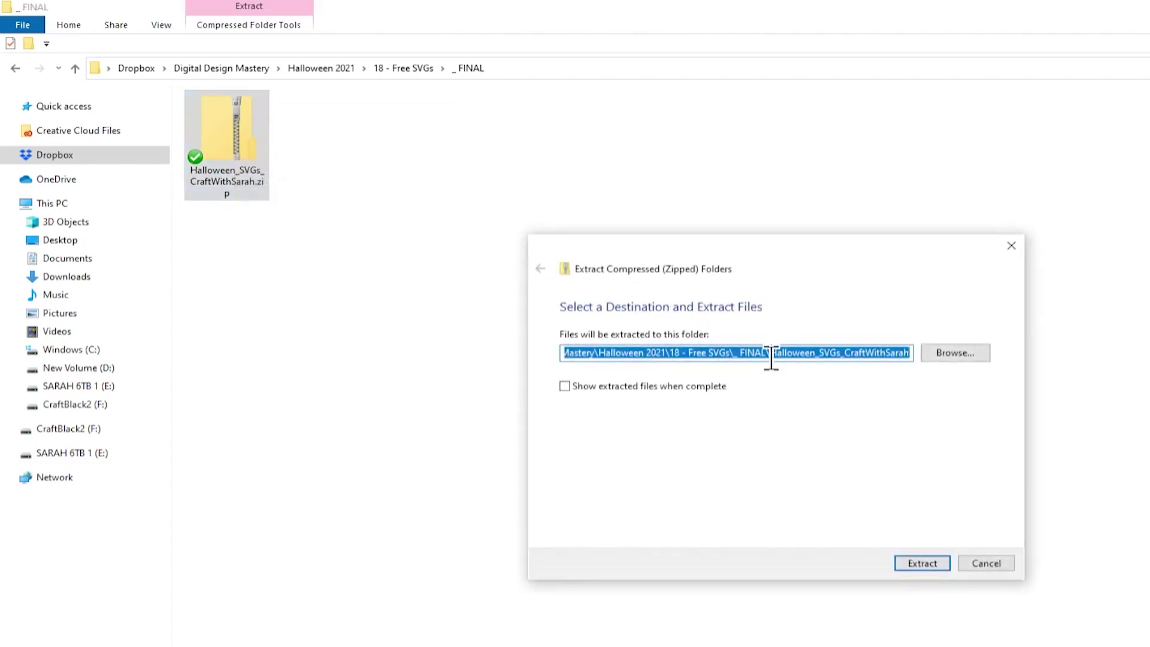
pyautogui.click(920, 564)
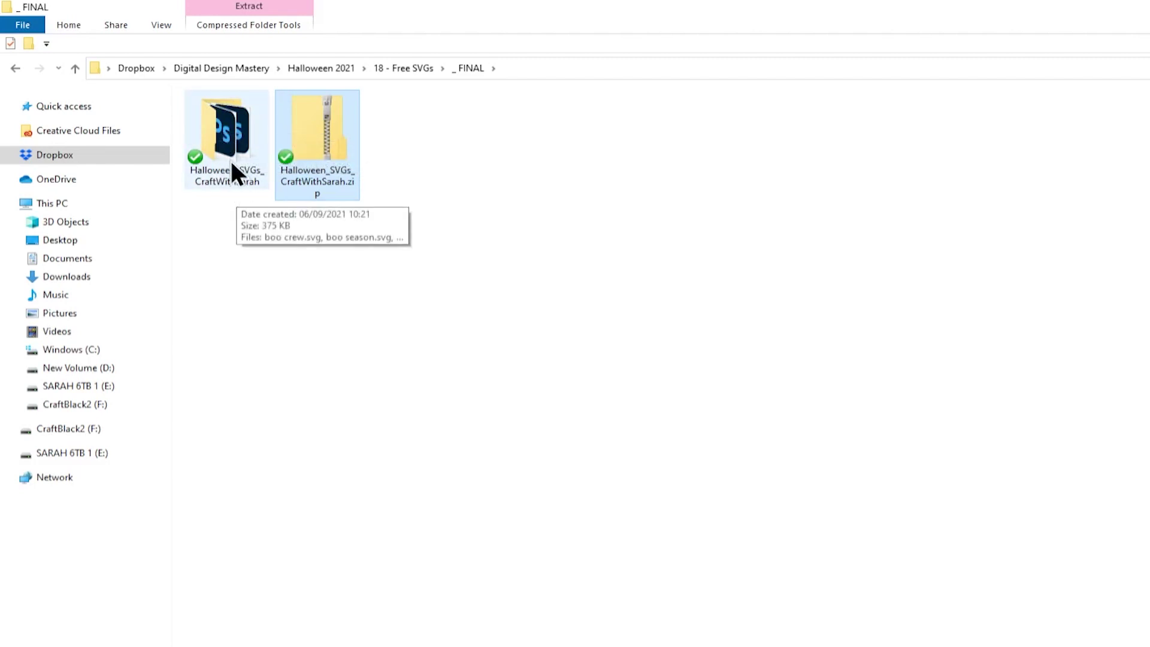
pyautogui.doubleClick(231, 161)
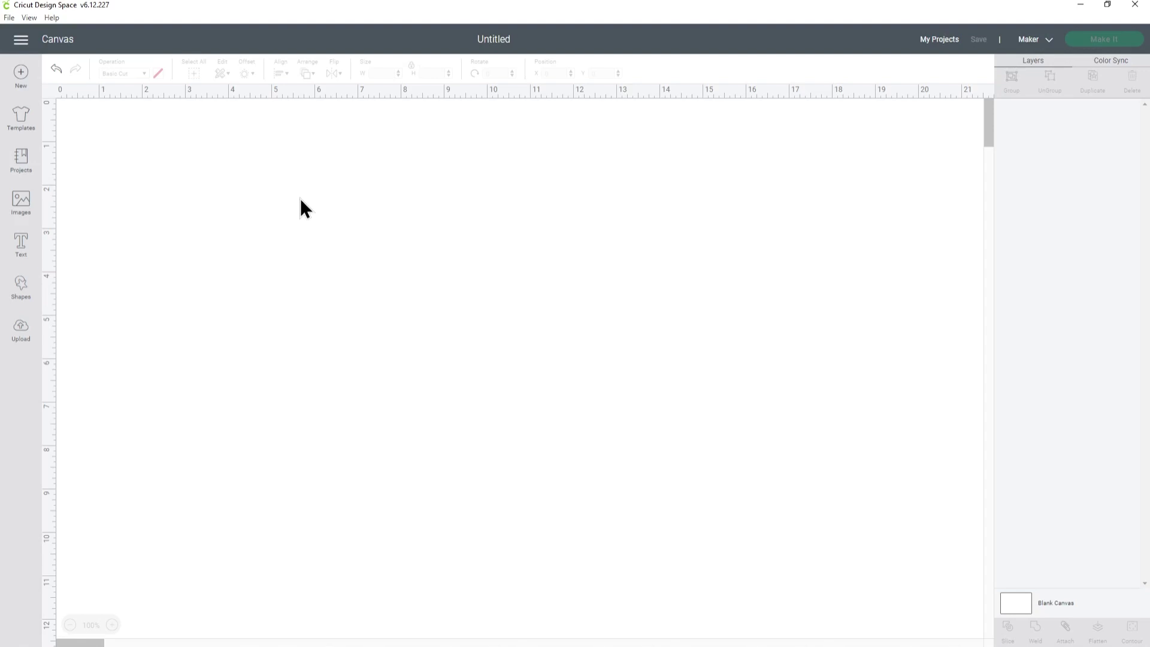
# Upload Happy Halloween.svg by dragging it into the drop zone, then insert it onto the canvas.
pyautogui.click(18, 330)
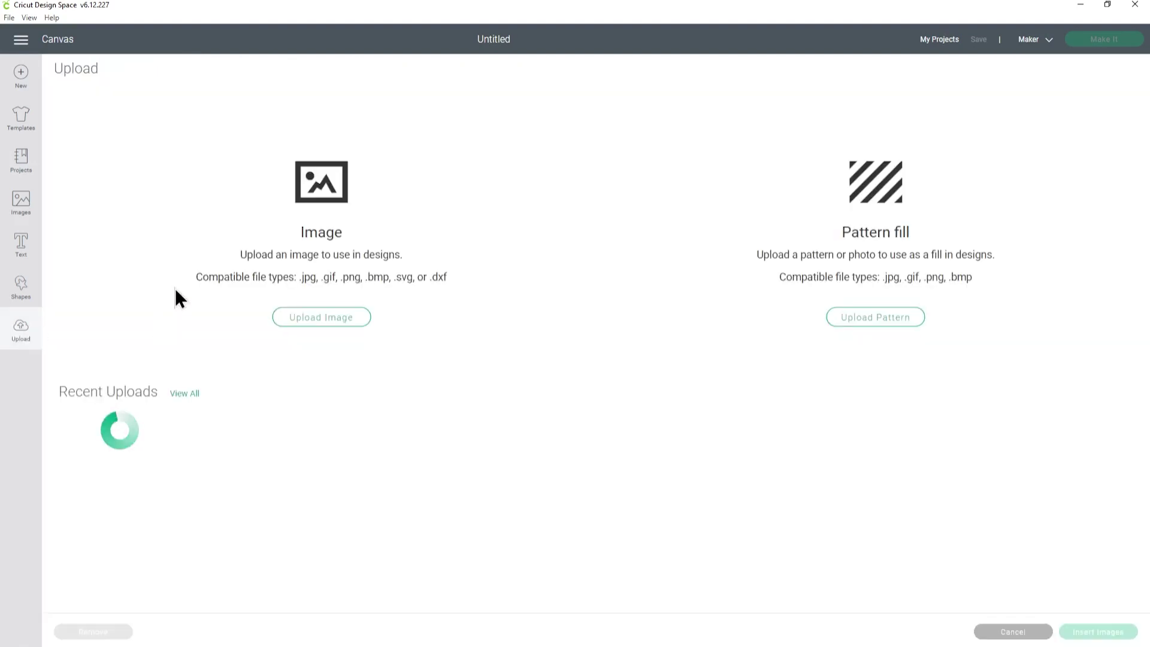
pyautogui.click(310, 322)
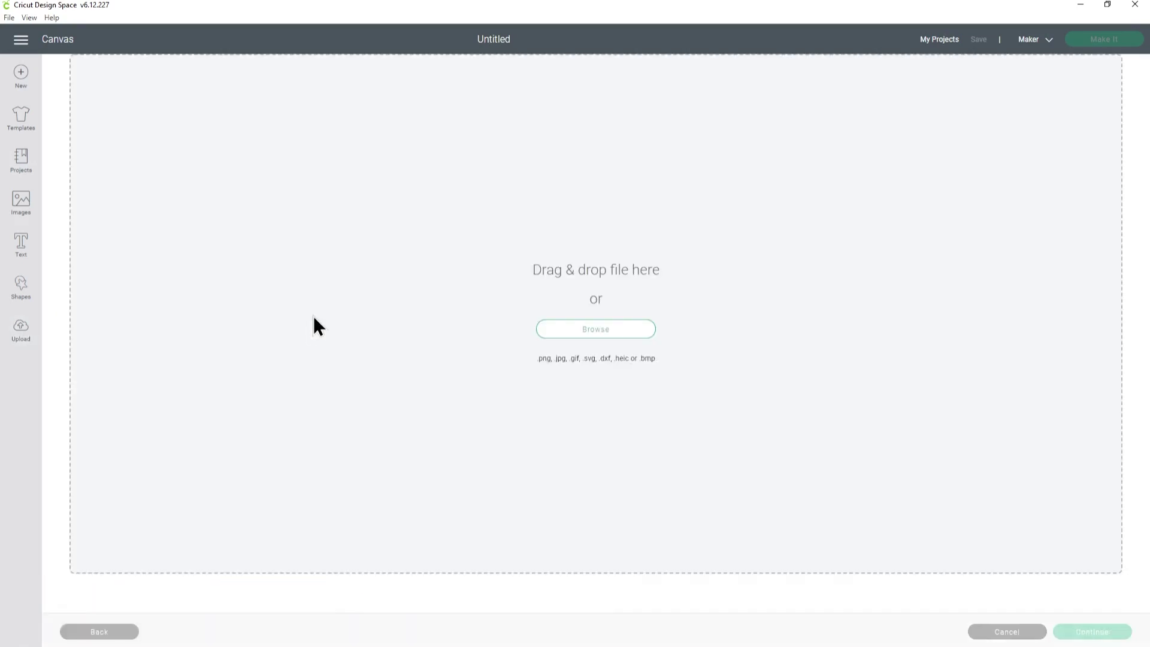
pyautogui.click(576, 335)
pyautogui.moveTo(1149, 60); pyautogui.dragTo(937, 49)
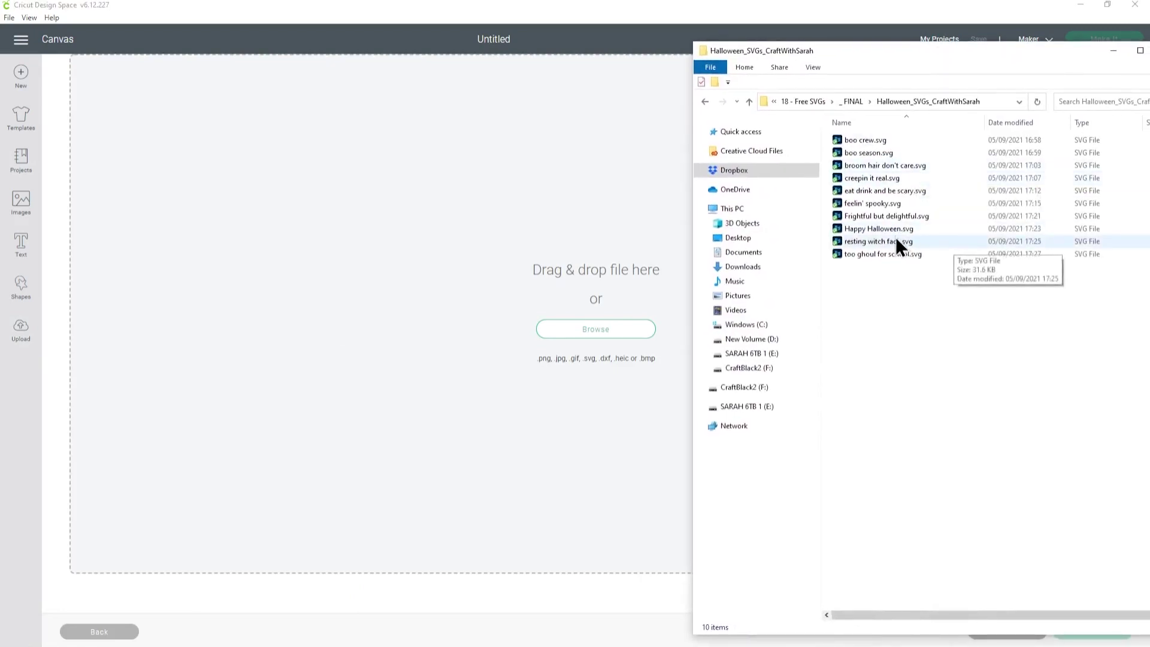
pyautogui.moveTo(889, 231); pyautogui.dragTo(523, 297)
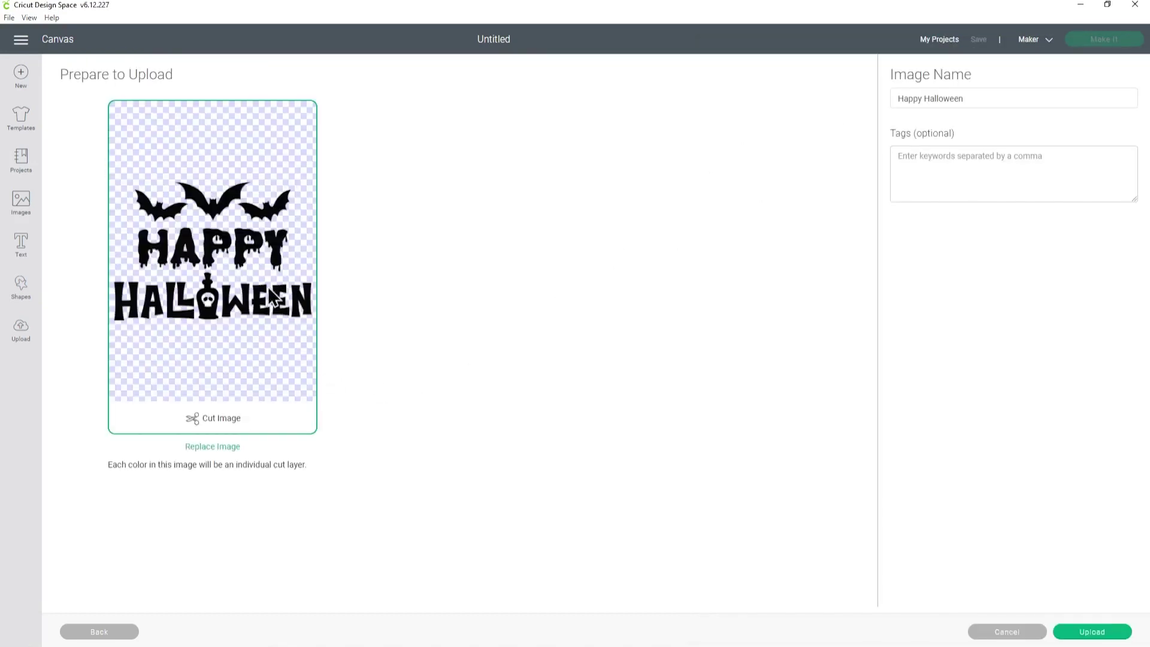
pyautogui.click(1092, 632)
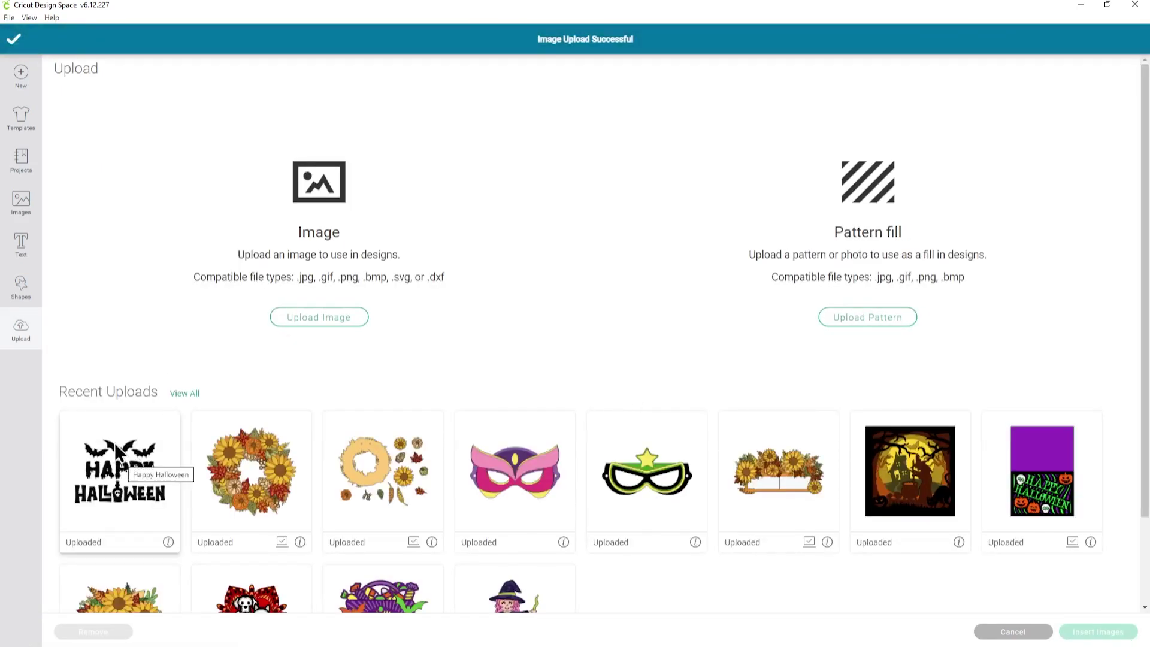
pyautogui.click(123, 458)
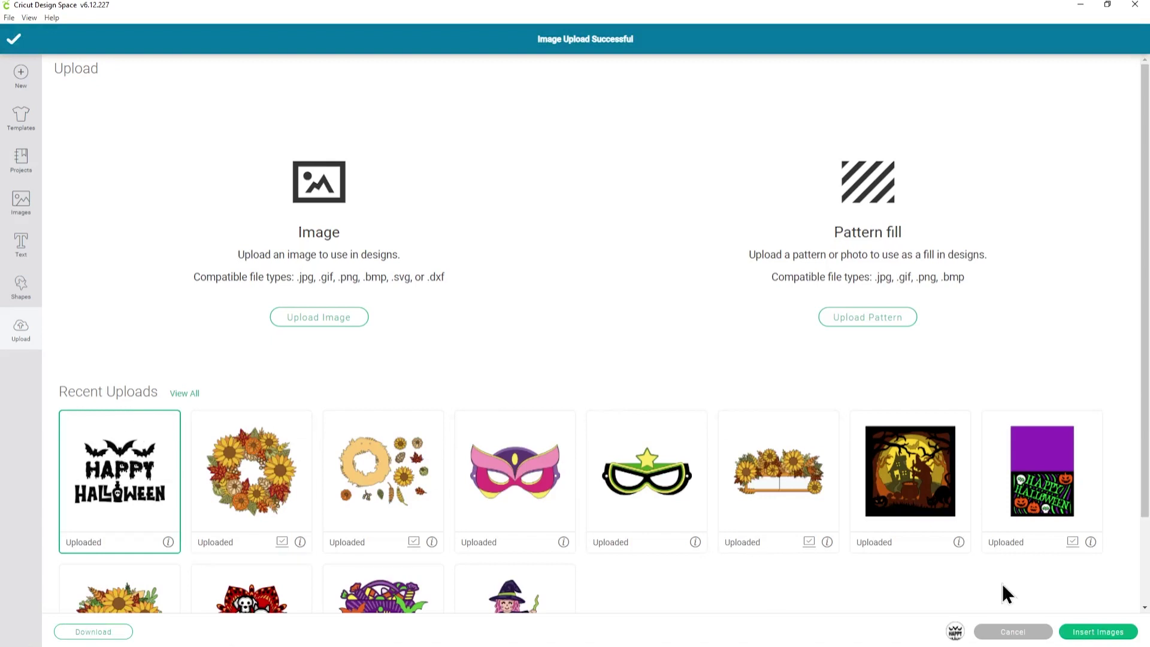
pyautogui.click(1078, 632)
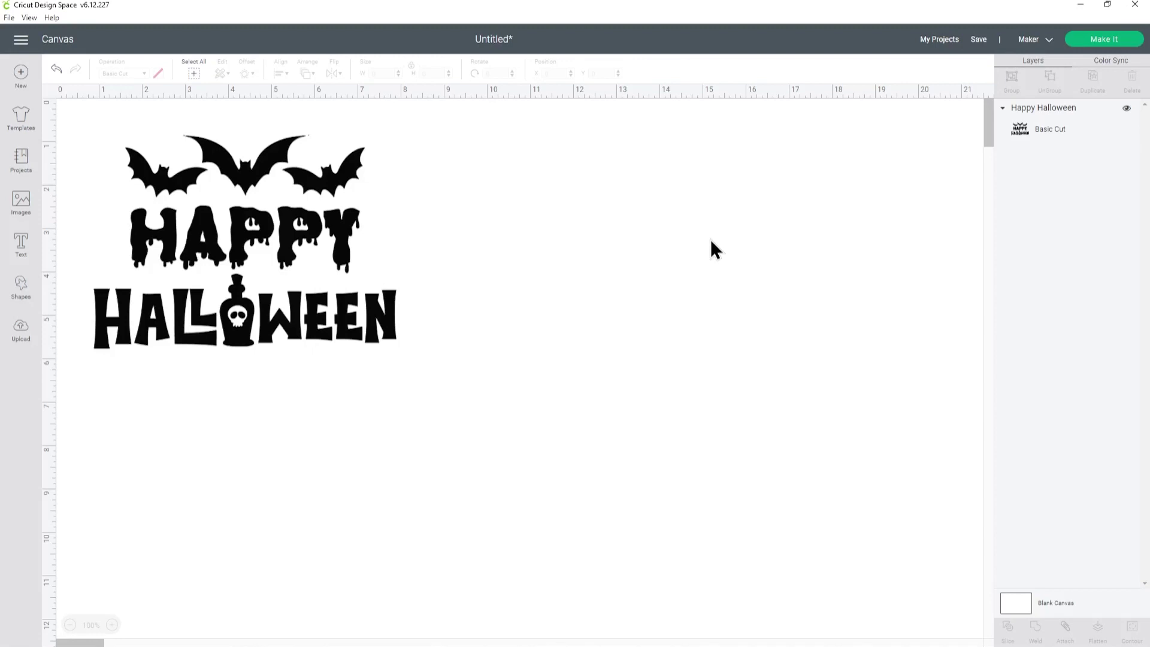
# Move the Happy Halloween design right and down and enlarge it to 9.864 × 6.89 in.
pyautogui.click(393, 320)
pyautogui.moveTo(392, 320); pyautogui.dragTo(501, 444)
pyautogui.moveTo(448, 373); pyautogui.dragTo(495, 371)
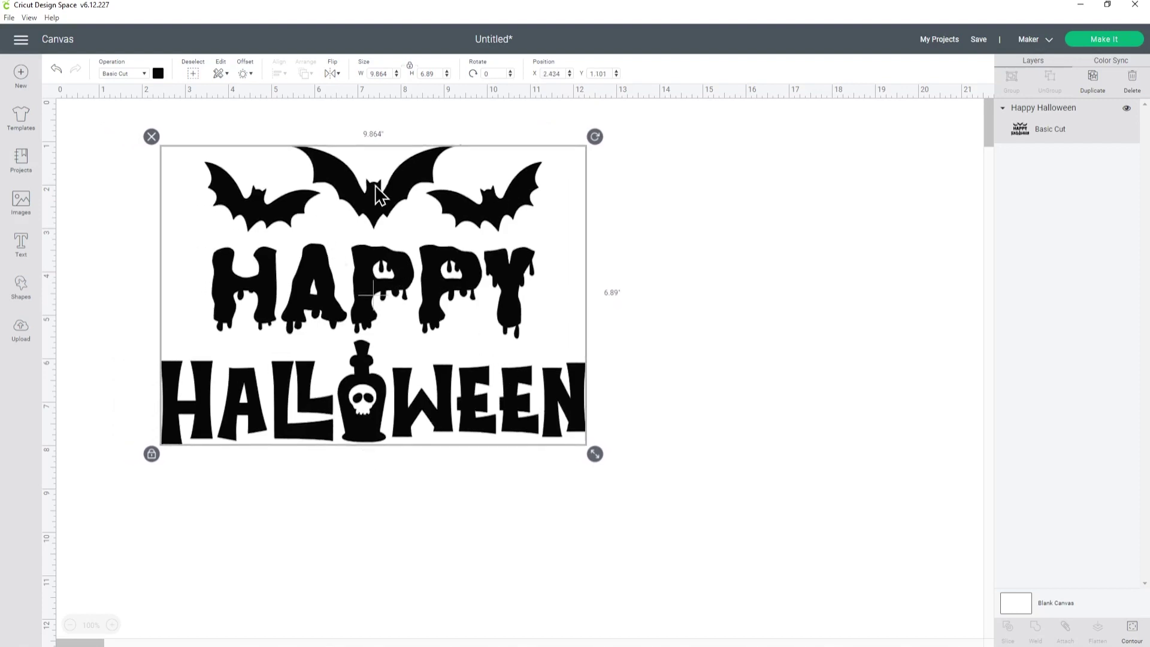
# Try light green on the design, then undo it back to black.
pyautogui.click(158, 73)
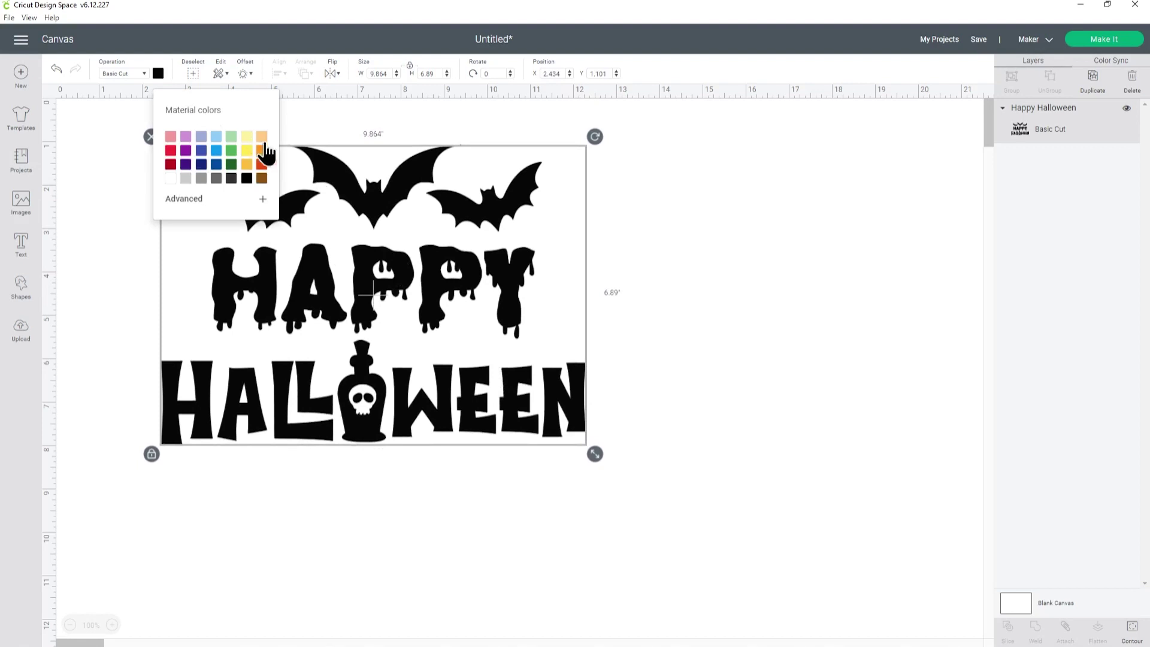
pyautogui.click(231, 147)
pyautogui.click(723, 256)
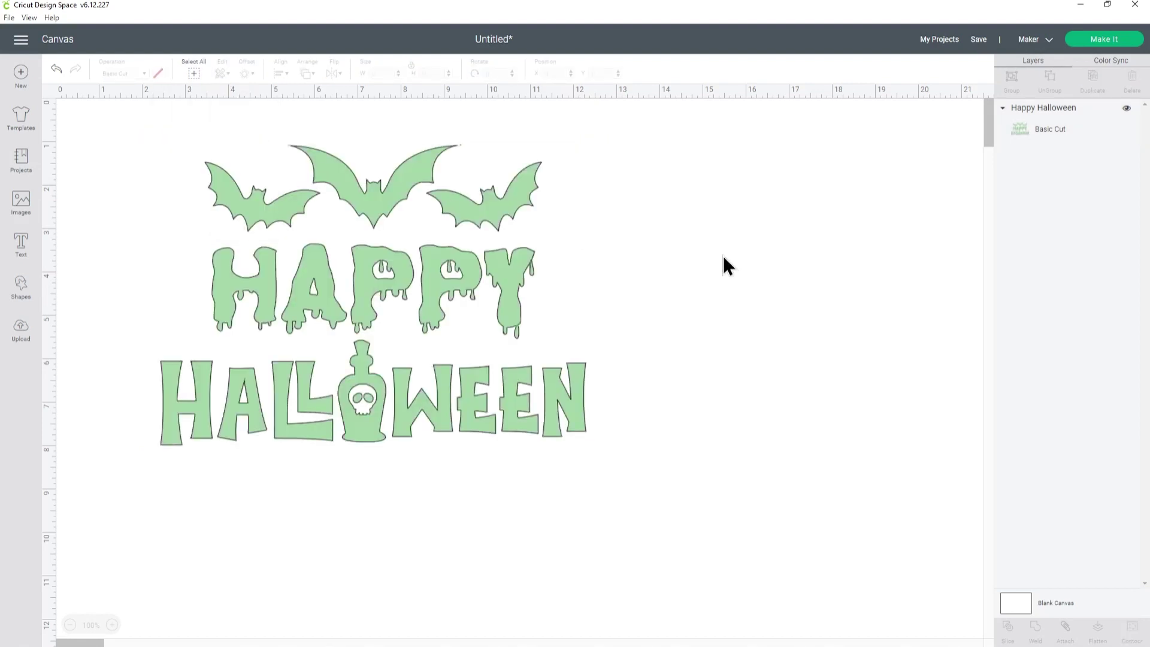
pyautogui.click(56, 70)
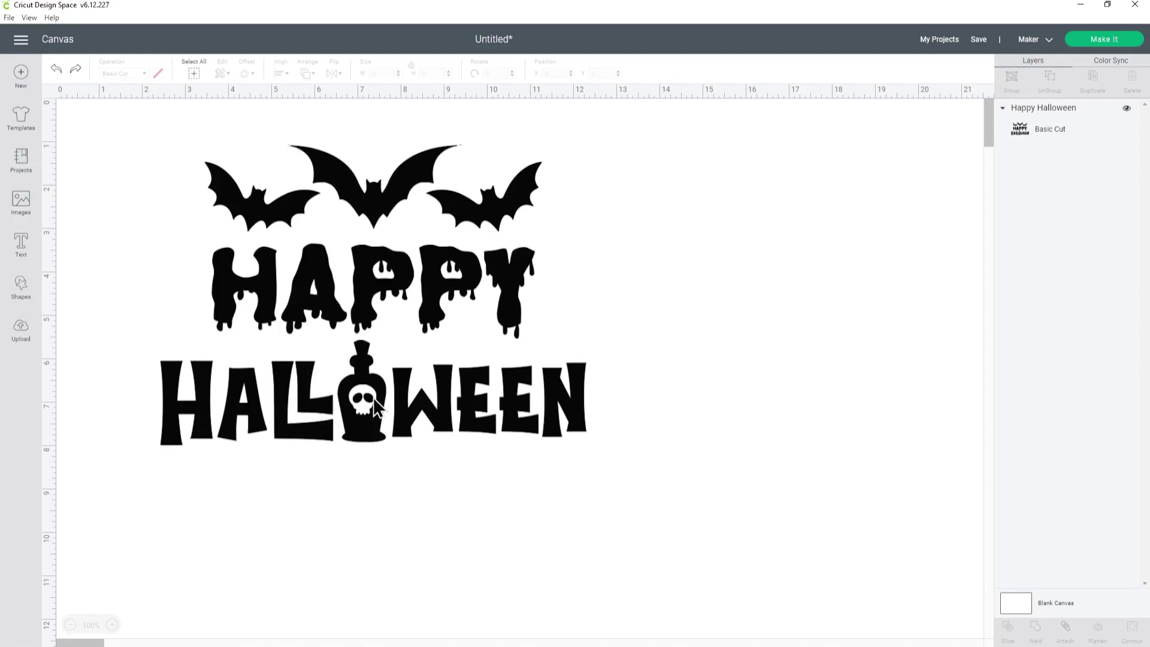
# Duplicate the Happy Halloween image repeatedly to create offset stacked copies.
pyautogui.click(389, 294)
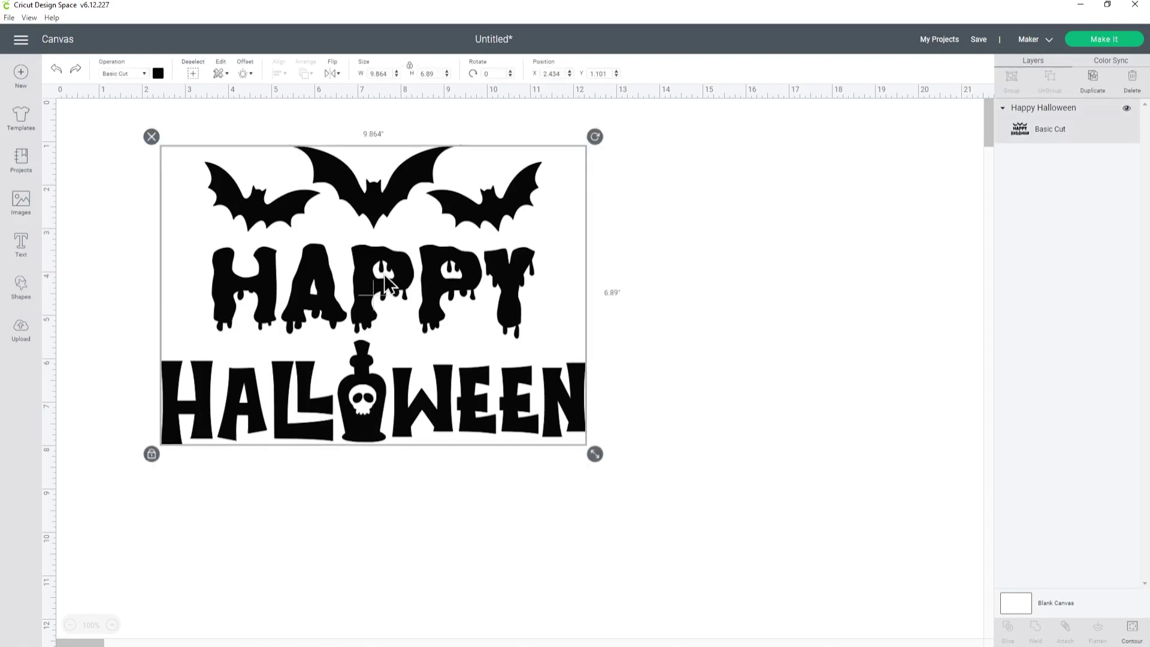
pyautogui.click(1093, 88)
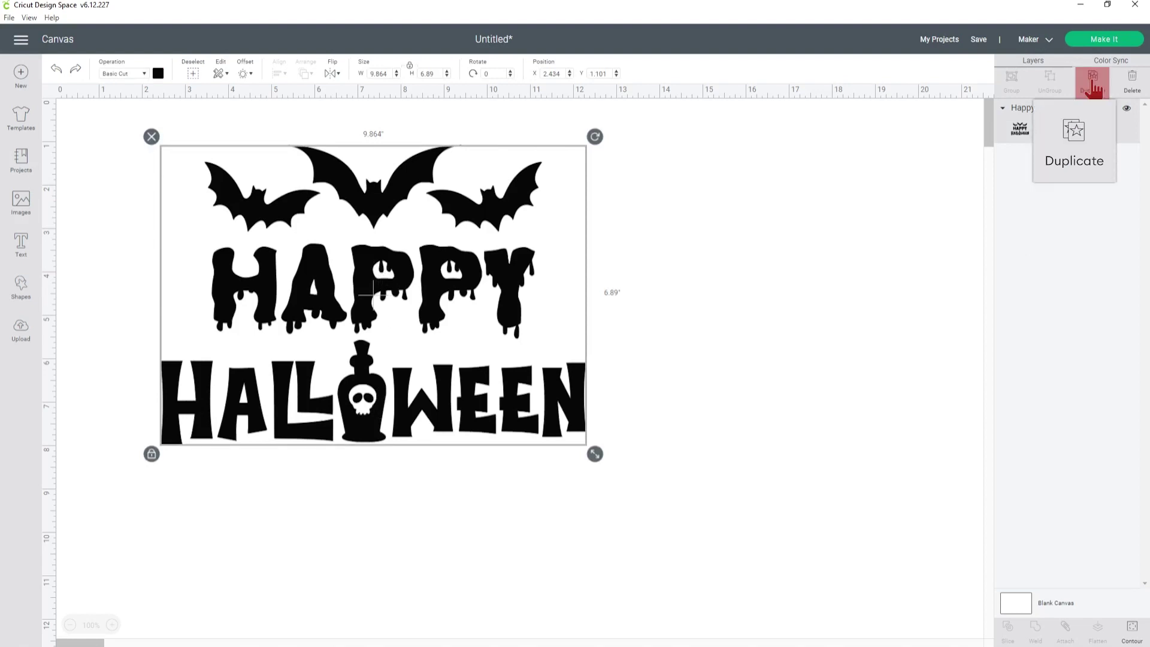
pyautogui.click(1093, 89)
pyautogui.click(1093, 88)
pyautogui.click(1093, 89)
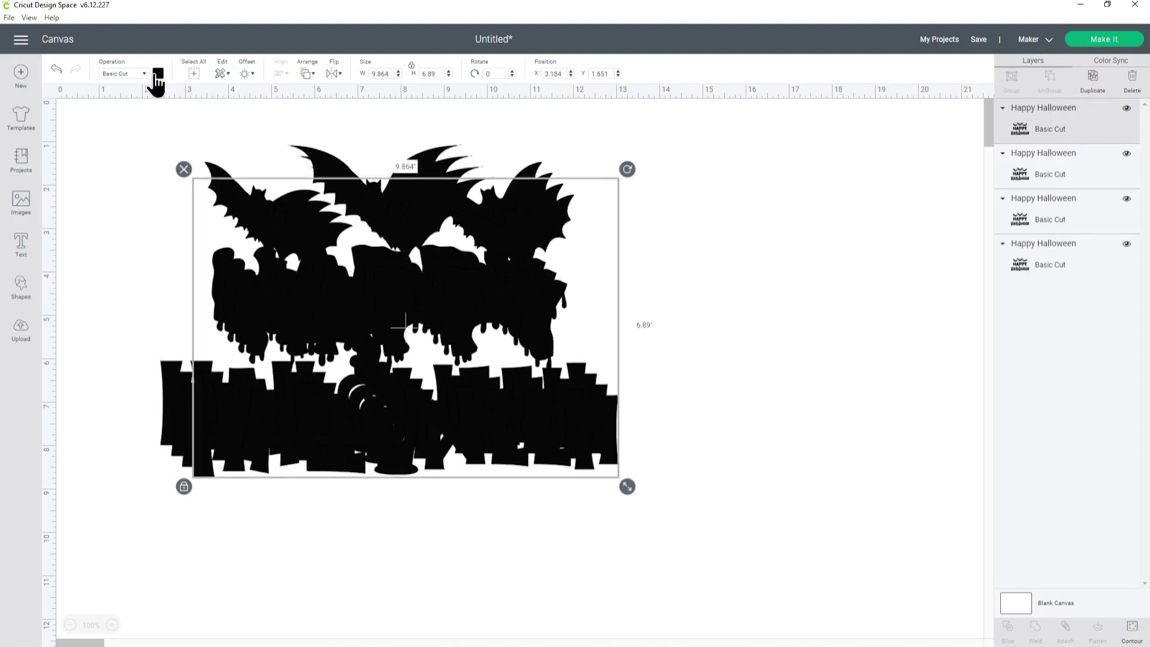
# Colour the top copy dark purple, the second orange and the third green.
pyautogui.click(158, 73)
pyautogui.click(186, 176)
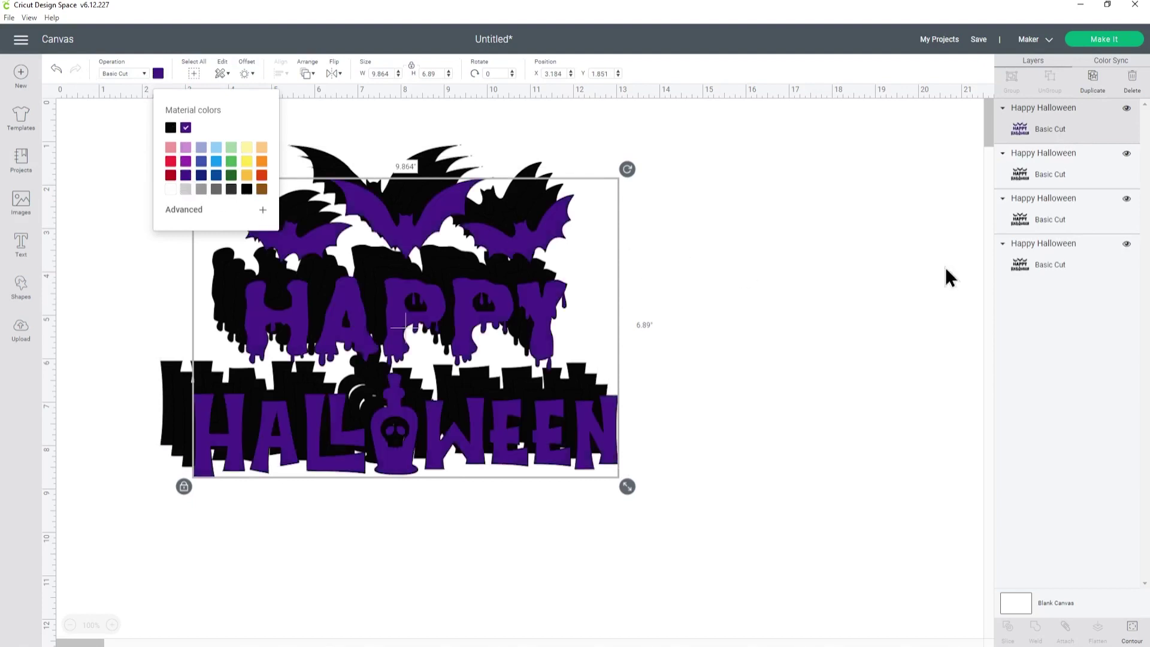
pyautogui.click(1084, 179)
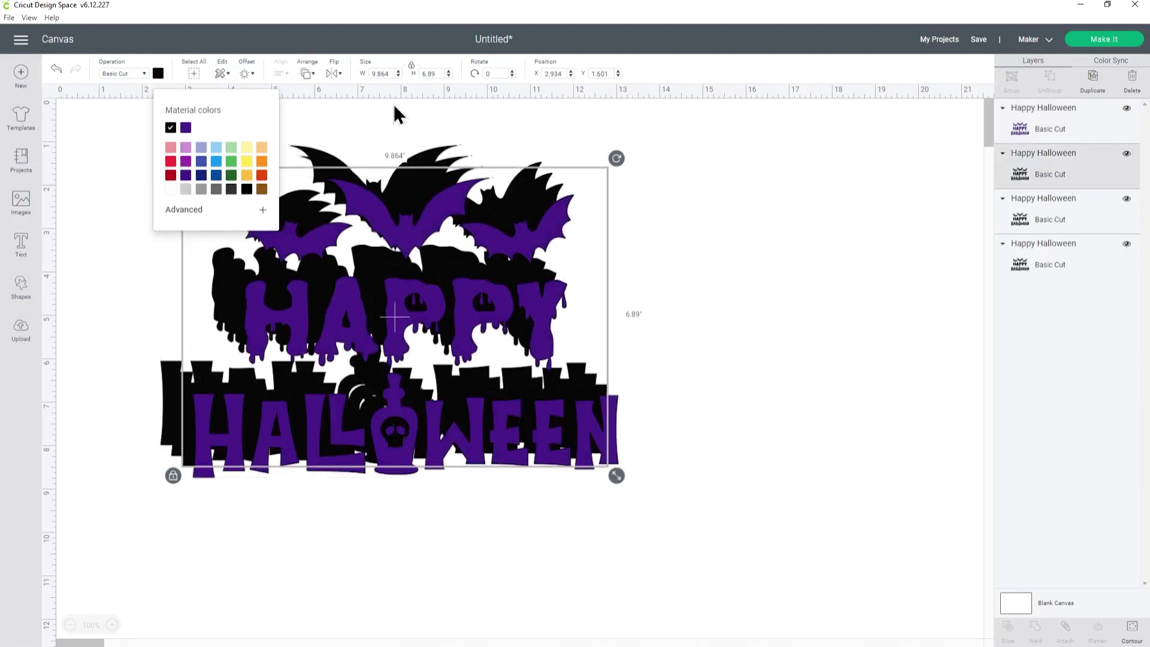
pyautogui.click(262, 175)
pyautogui.click(1074, 226)
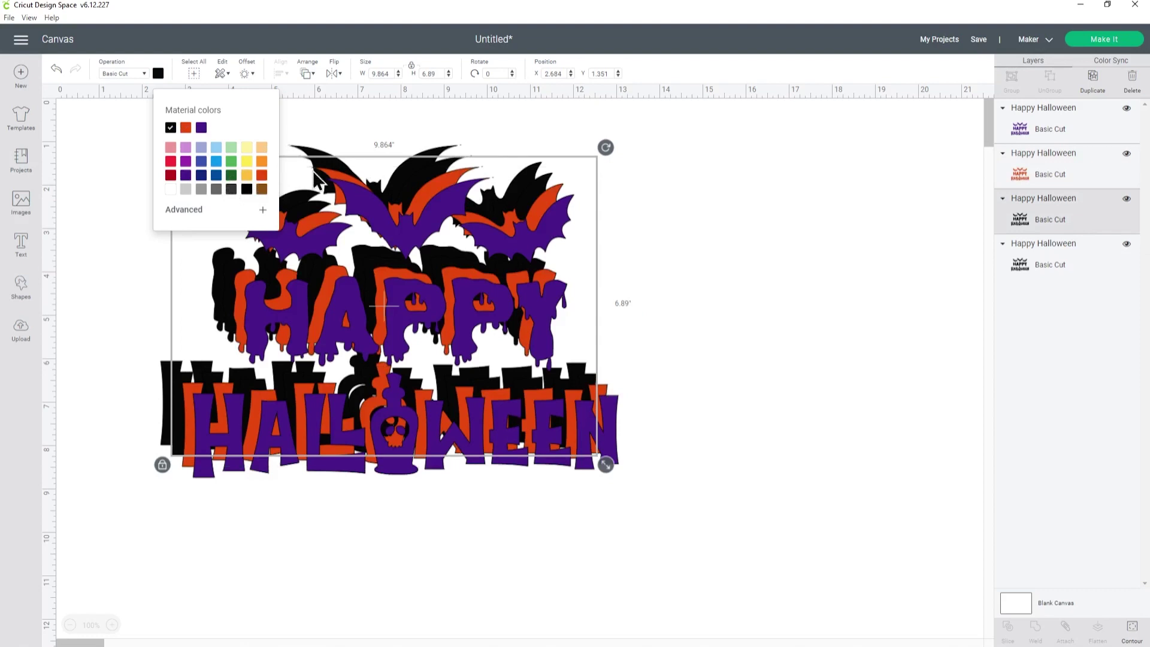
pyautogui.click(231, 175)
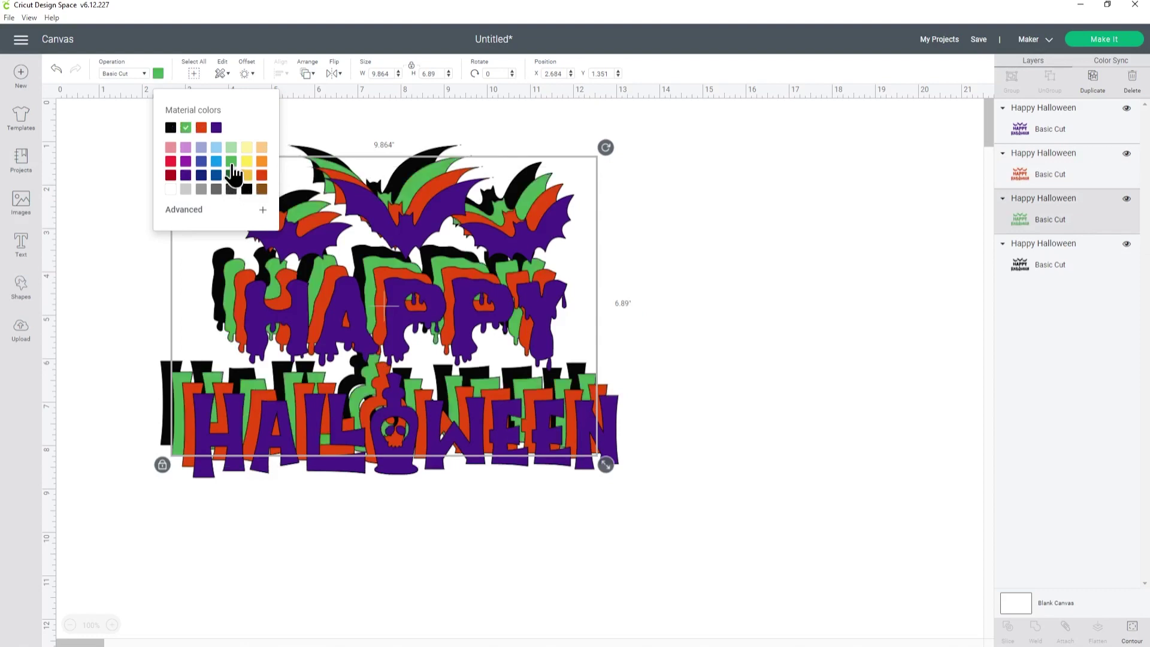
pyautogui.click(695, 281)
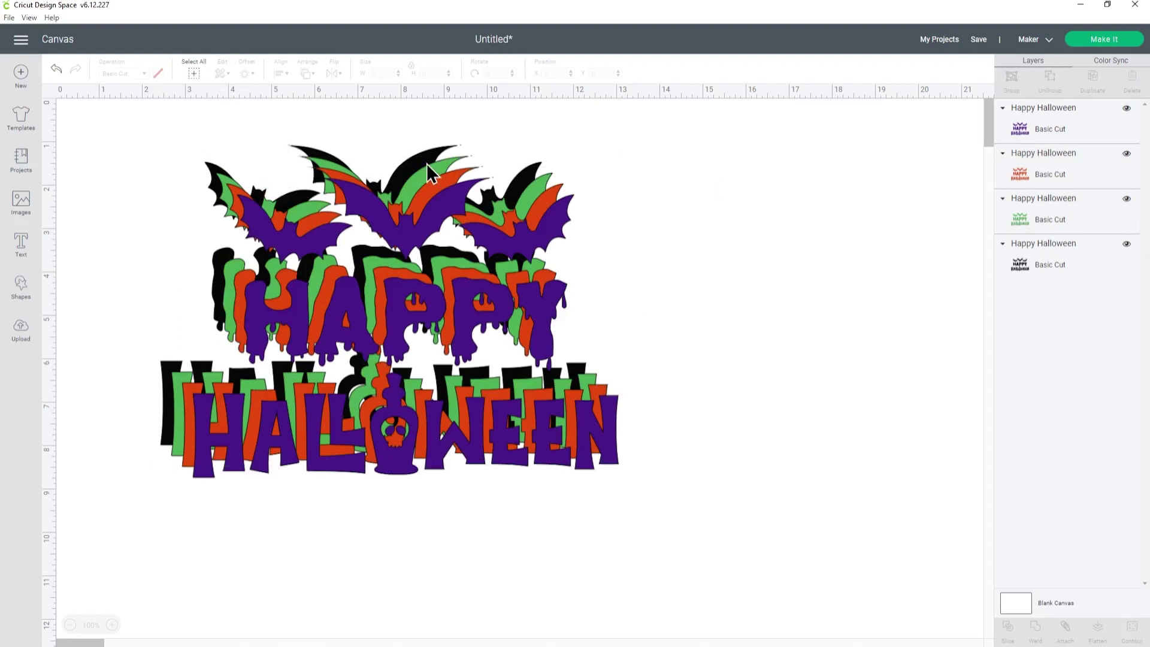
# Select all four Happy Halloween layers and centre-align them on one another.
pyautogui.click(194, 74)
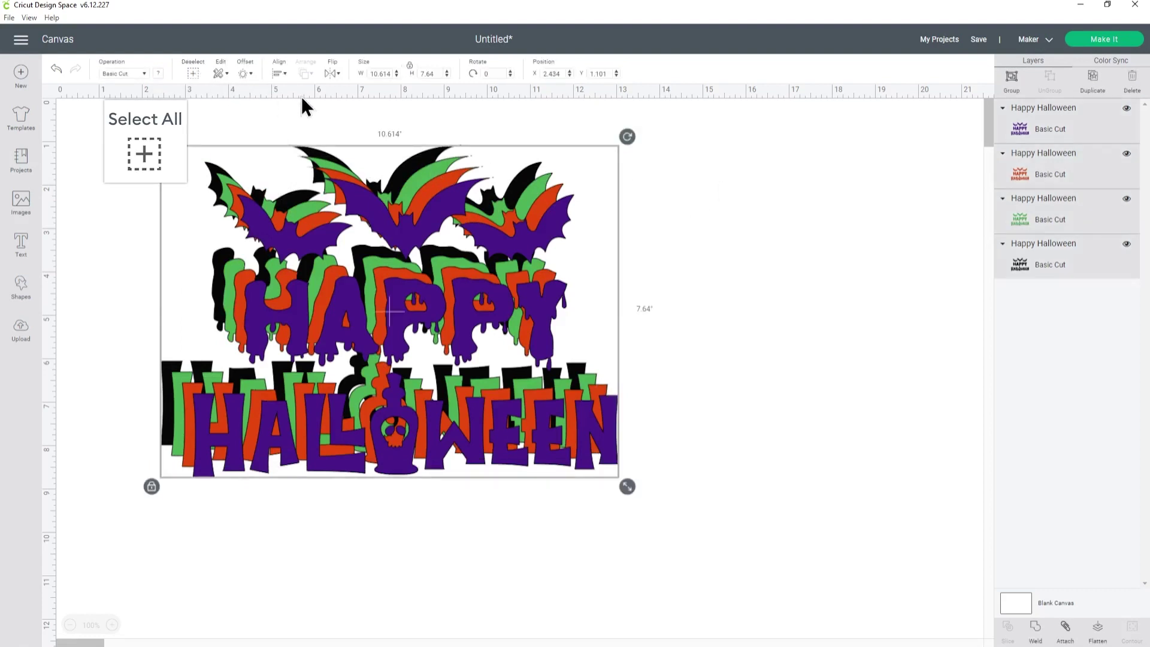
pyautogui.click(278, 73)
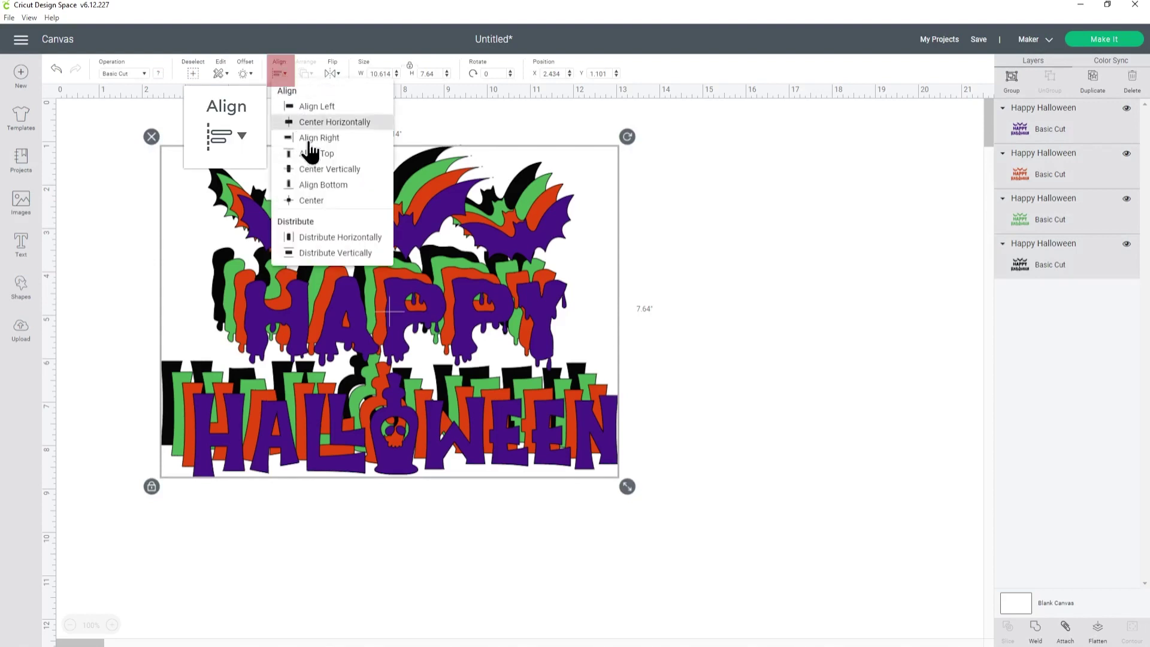
pyautogui.click(329, 202)
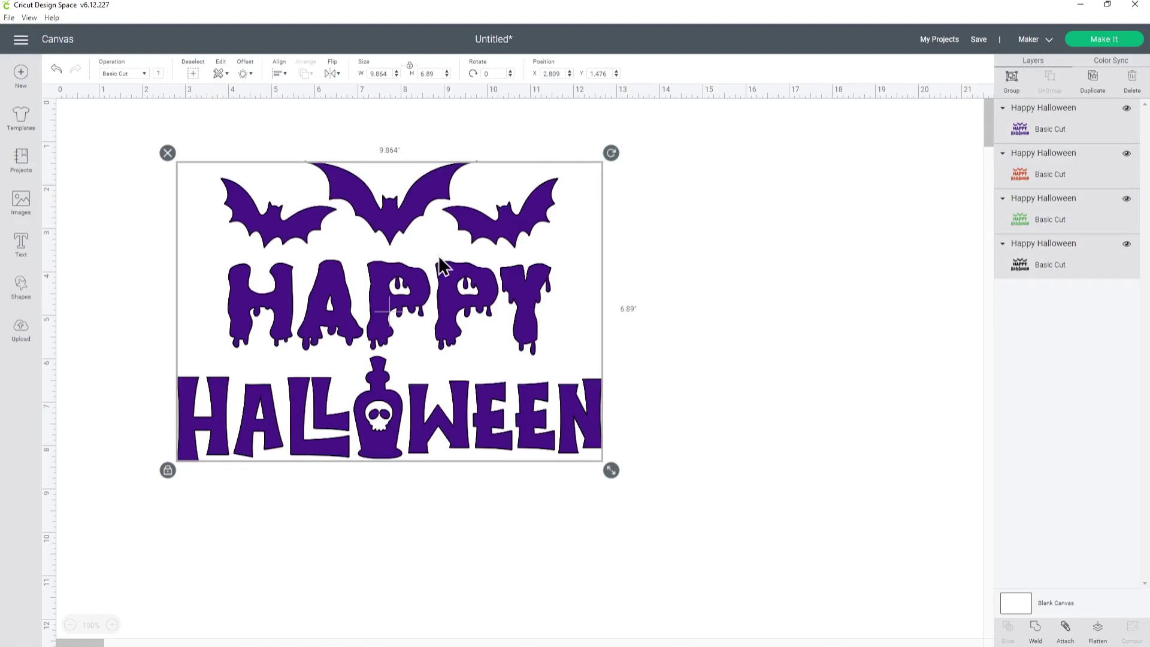
# Turn off visibility of the first three layers: purple, orange and green.
pyautogui.click(1125, 109)
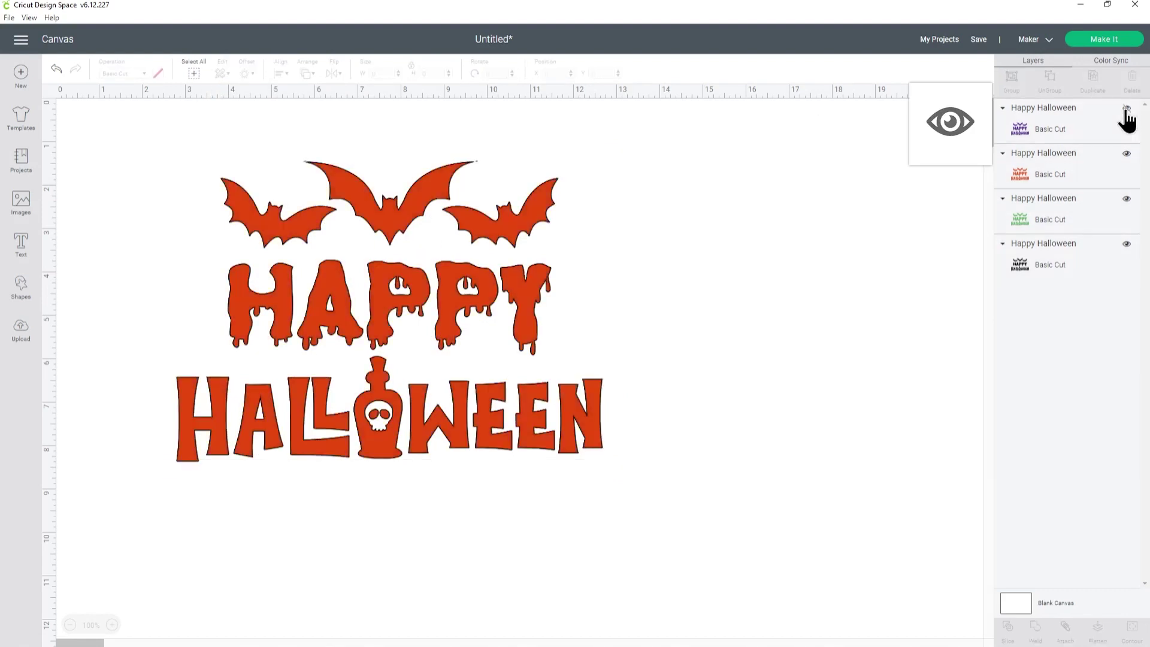
pyautogui.click(1126, 154)
pyautogui.click(1126, 199)
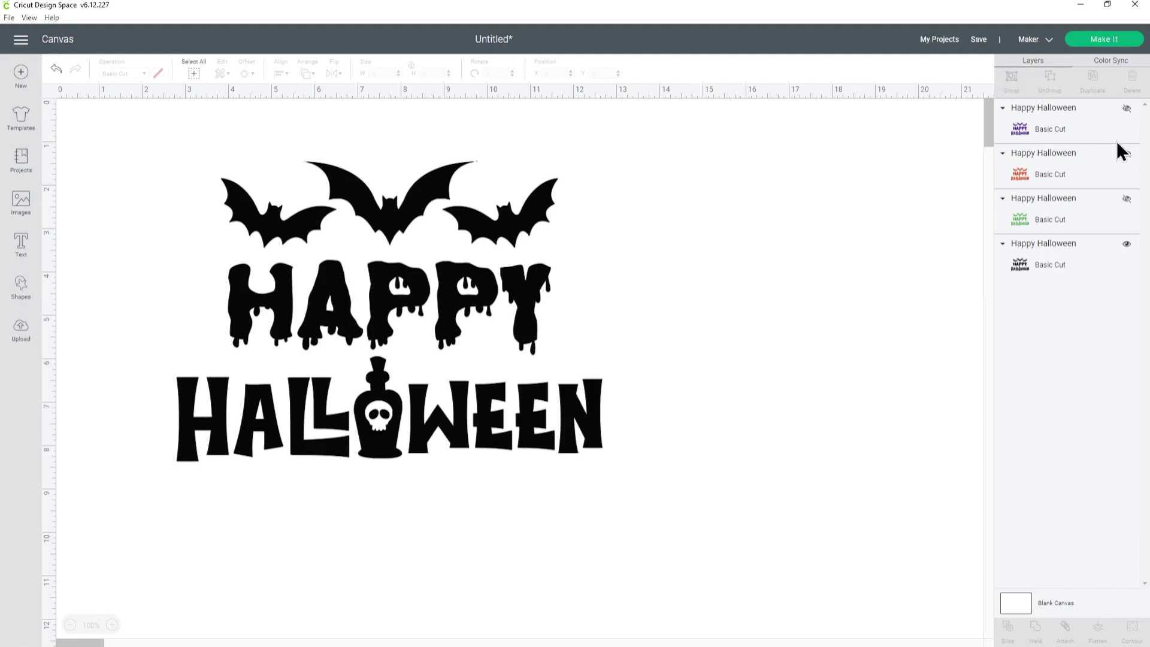
# Use Hide Contour on the black layer to hide all cuts except the bats.
pyautogui.click(1085, 269)
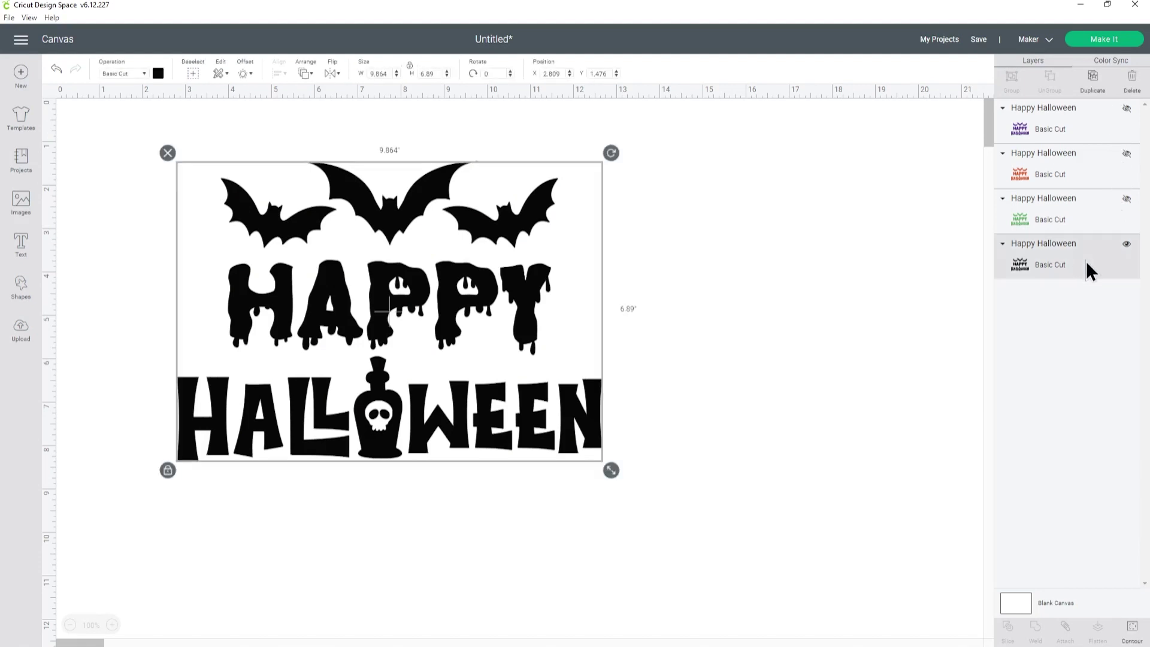
pyautogui.click(1132, 629)
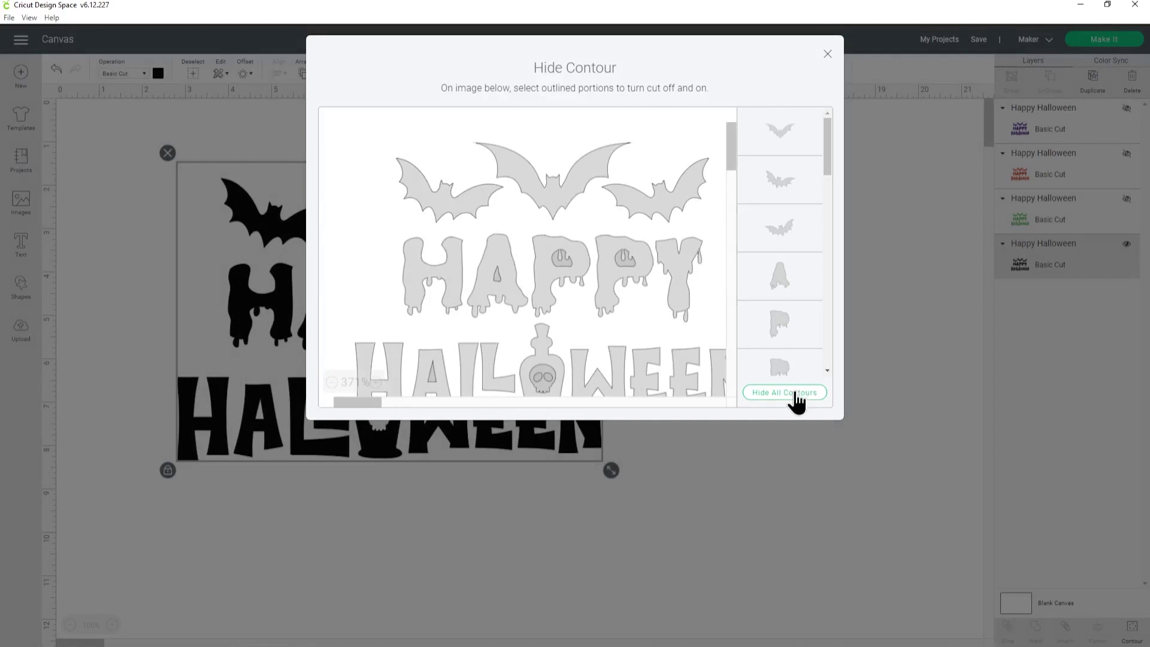
pyautogui.click(795, 397)
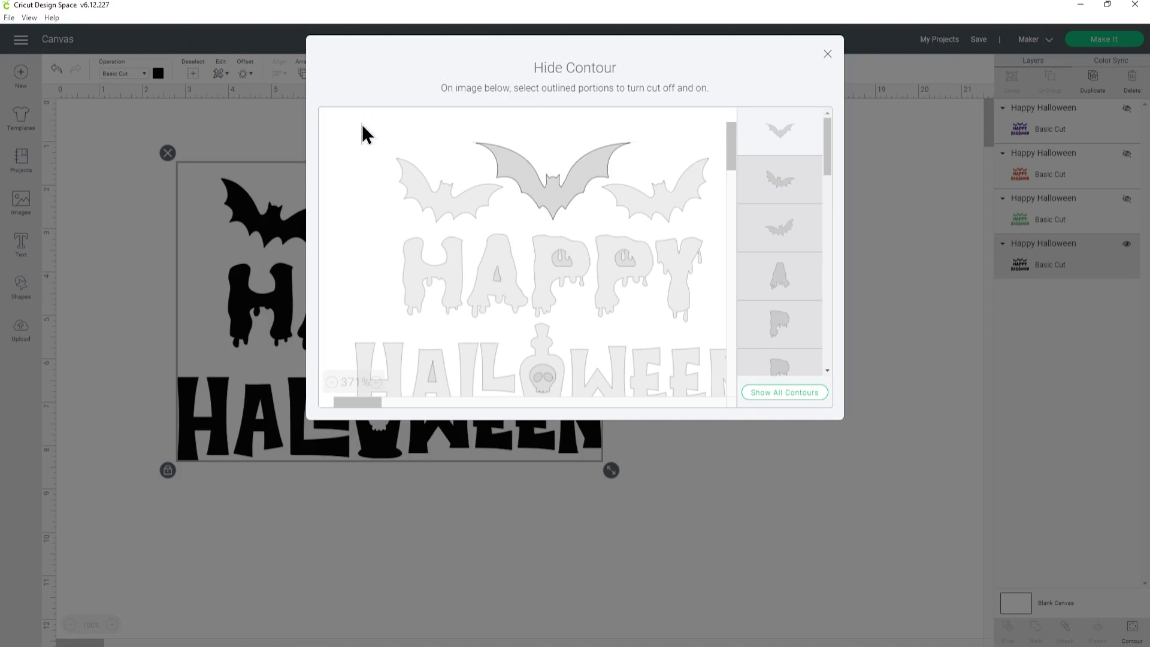
pyautogui.click(667, 208)
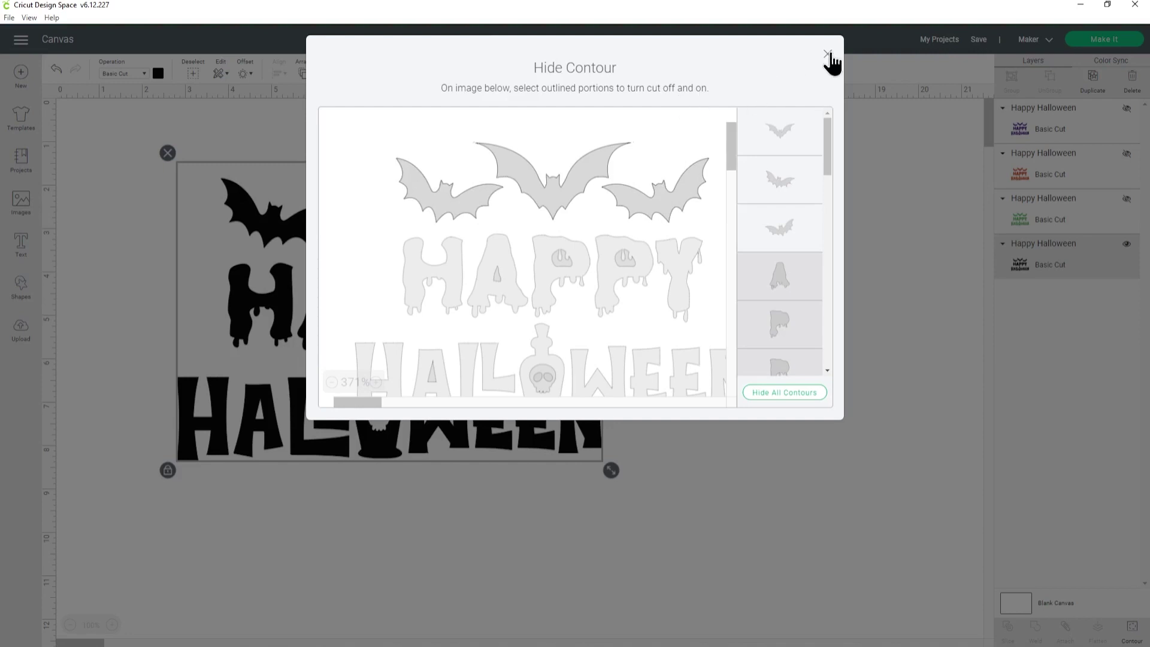
pyautogui.click(828, 54)
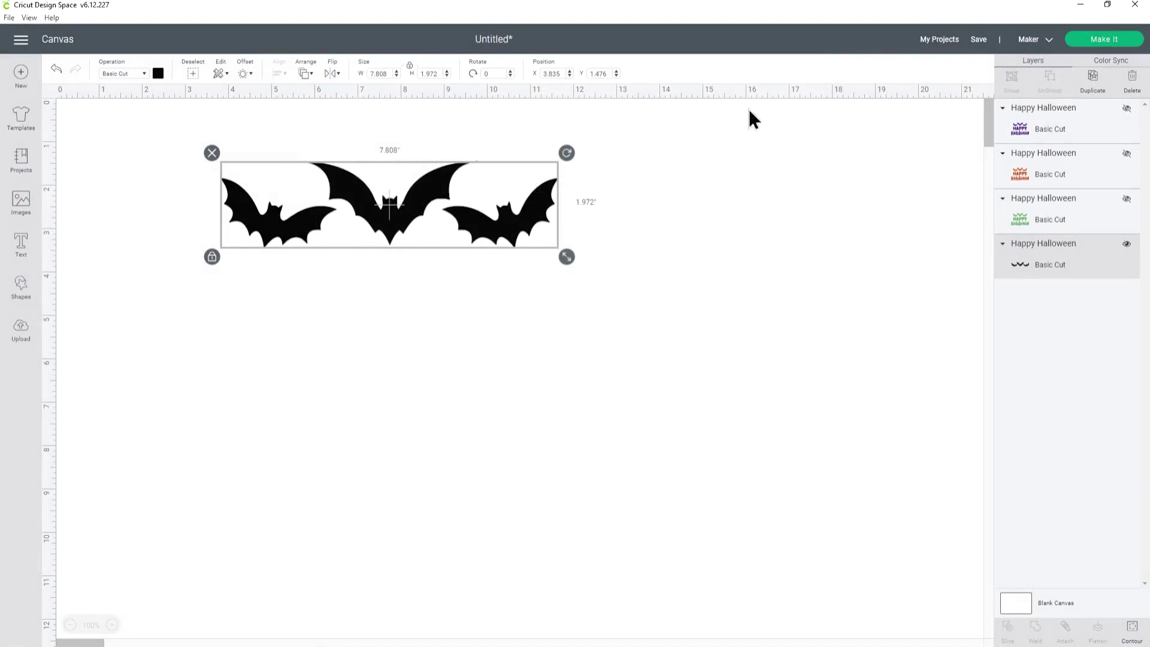
# Unhide the third (green) layer and select it.
pyautogui.click(1125, 199)
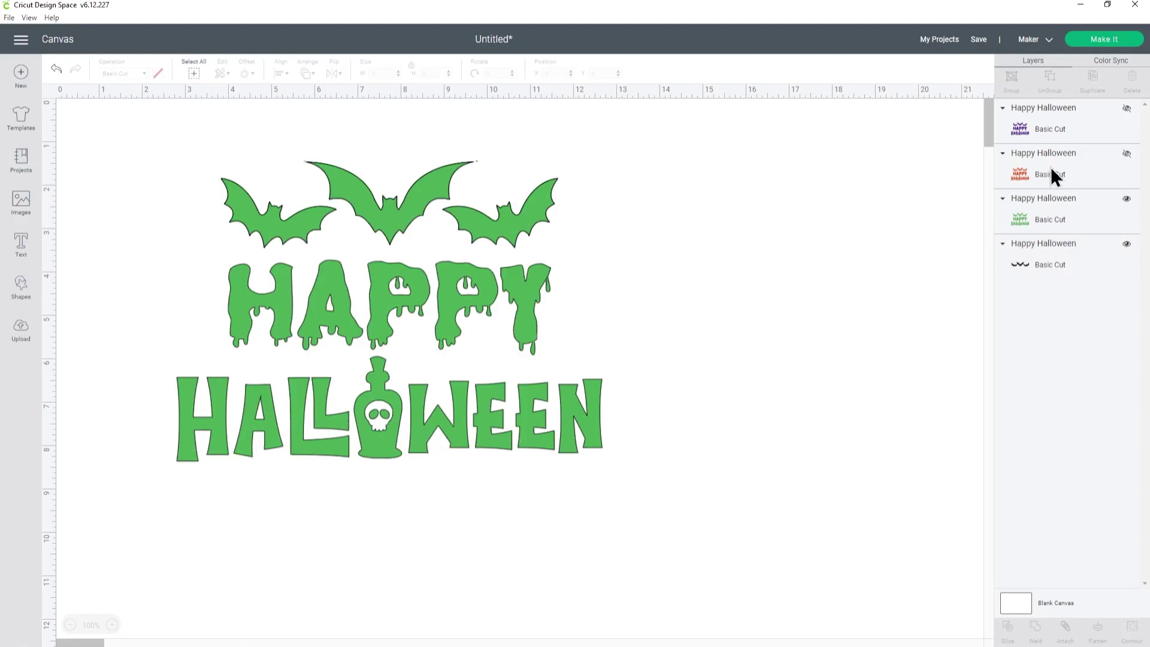
pyautogui.click(1043, 198)
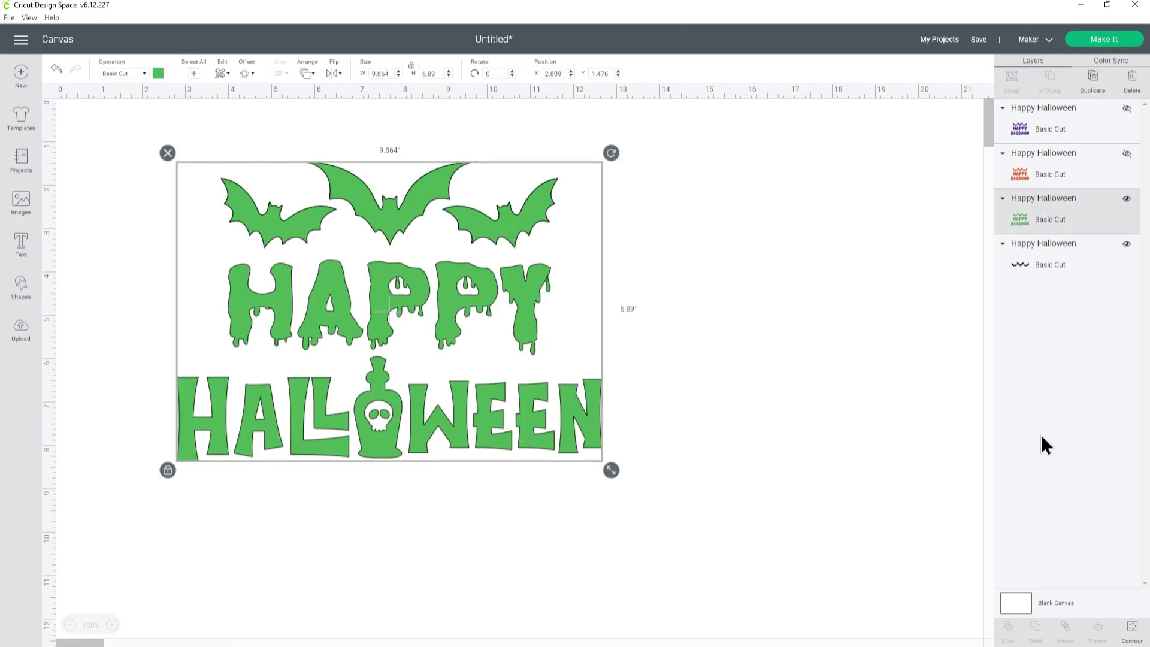
# Hide all green-layer contours, then restore the H, A, L, L and W of HALLOWEEN.
pyautogui.click(1131, 628)
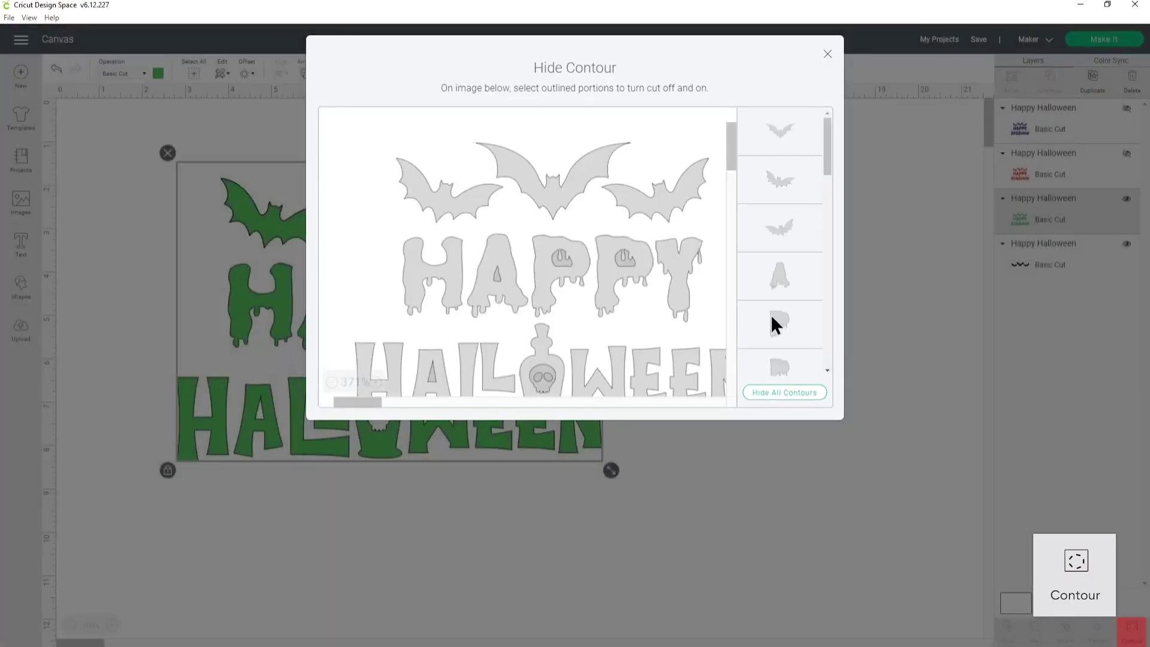
pyautogui.click(794, 392)
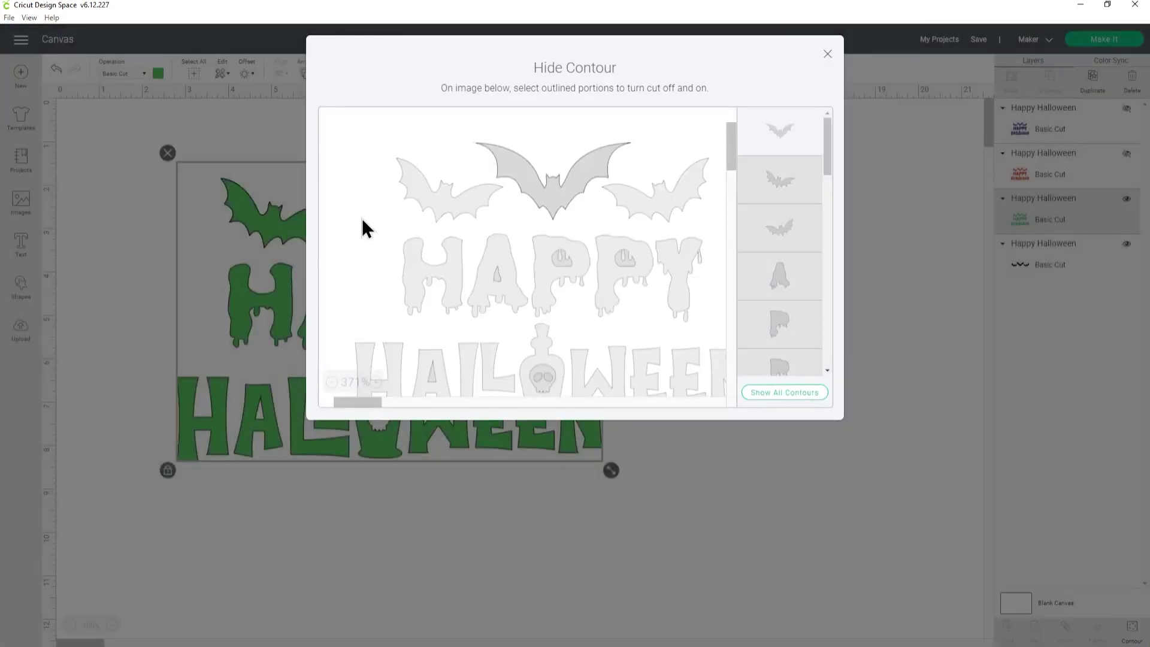
pyautogui.scroll(-3, 363, 219)
pyautogui.scroll(3, 362, 220)
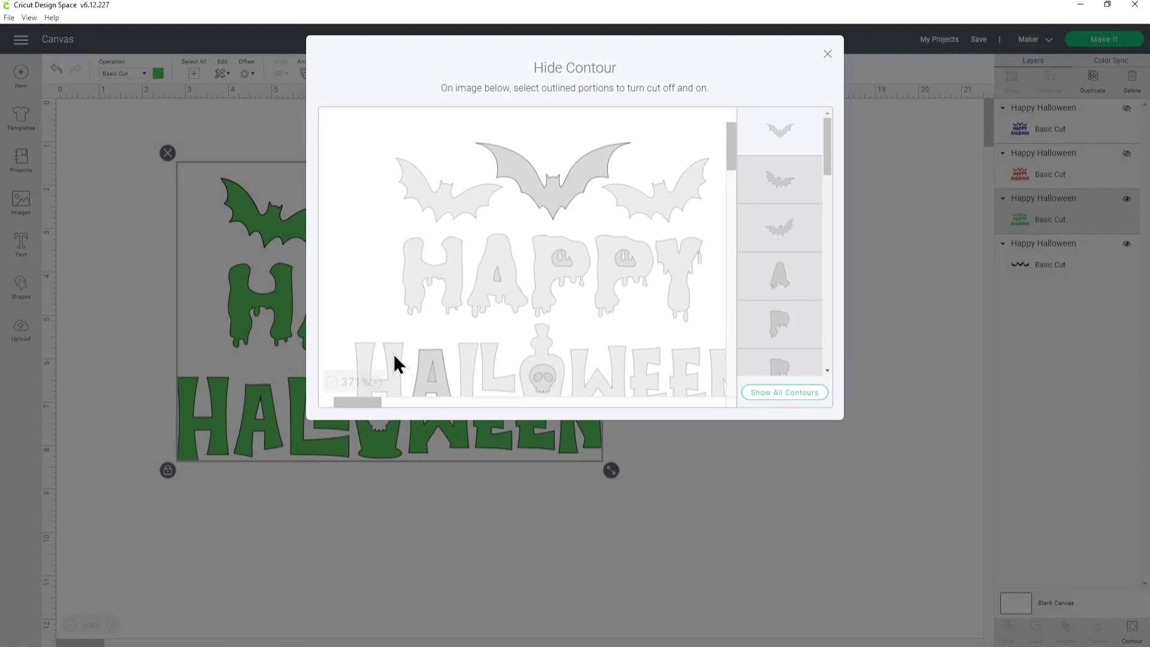
pyautogui.click(358, 352)
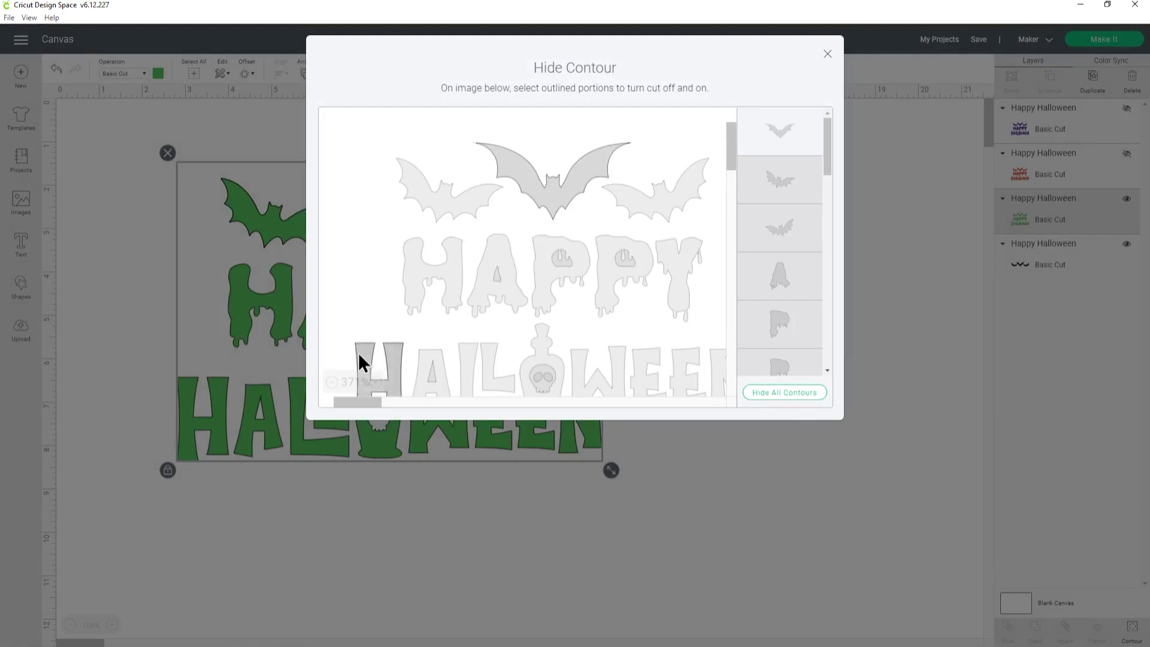
pyautogui.click(471, 355)
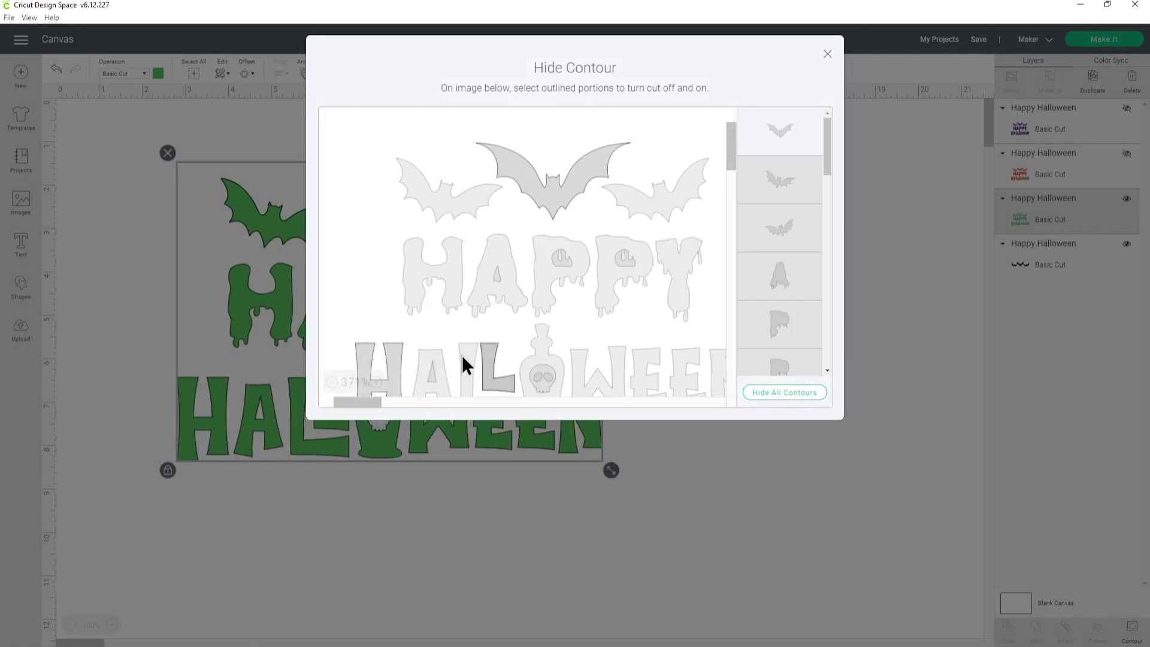
pyautogui.click(430, 343)
pyautogui.scroll(-3, 468, 351)
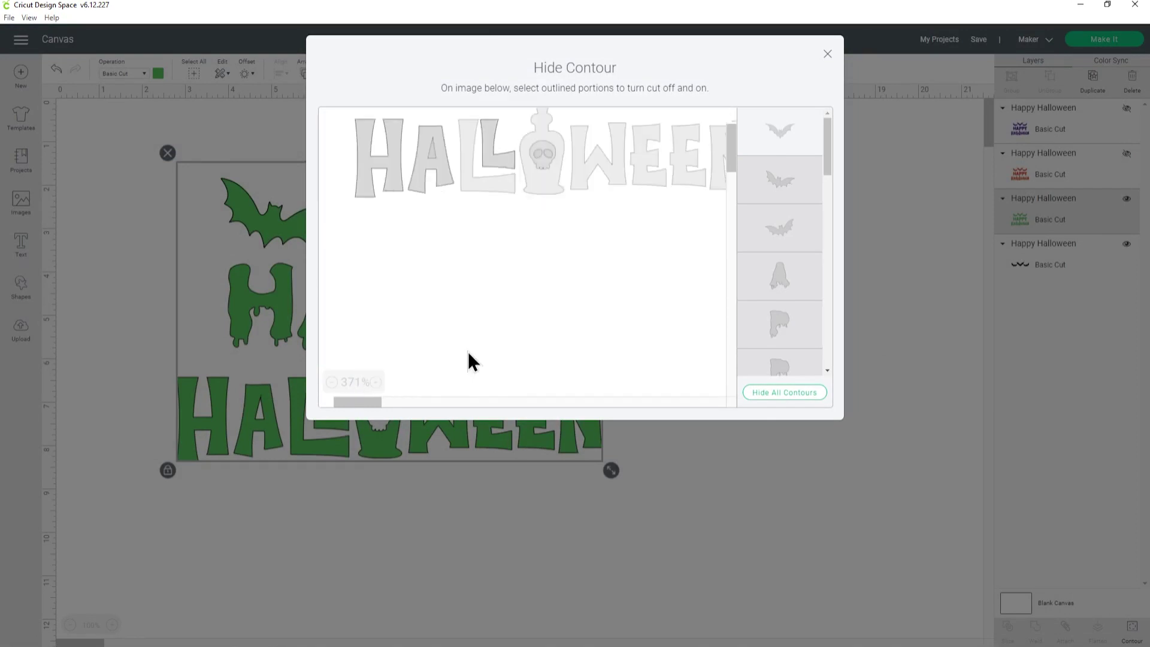
pyautogui.click(476, 186)
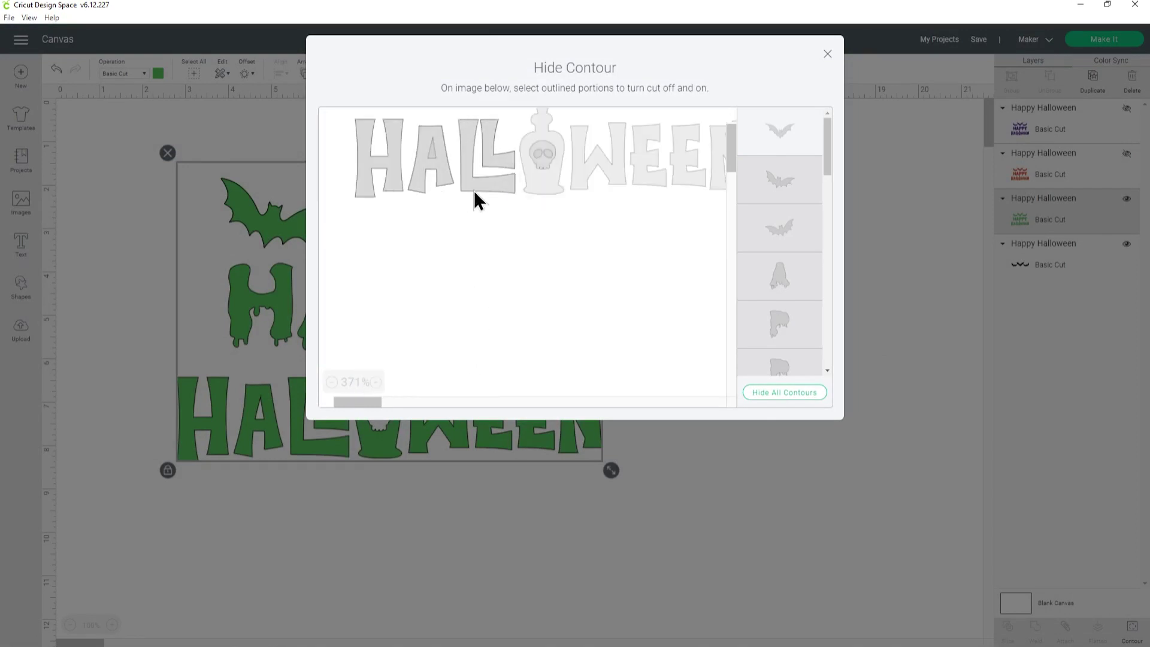
pyautogui.click(605, 177)
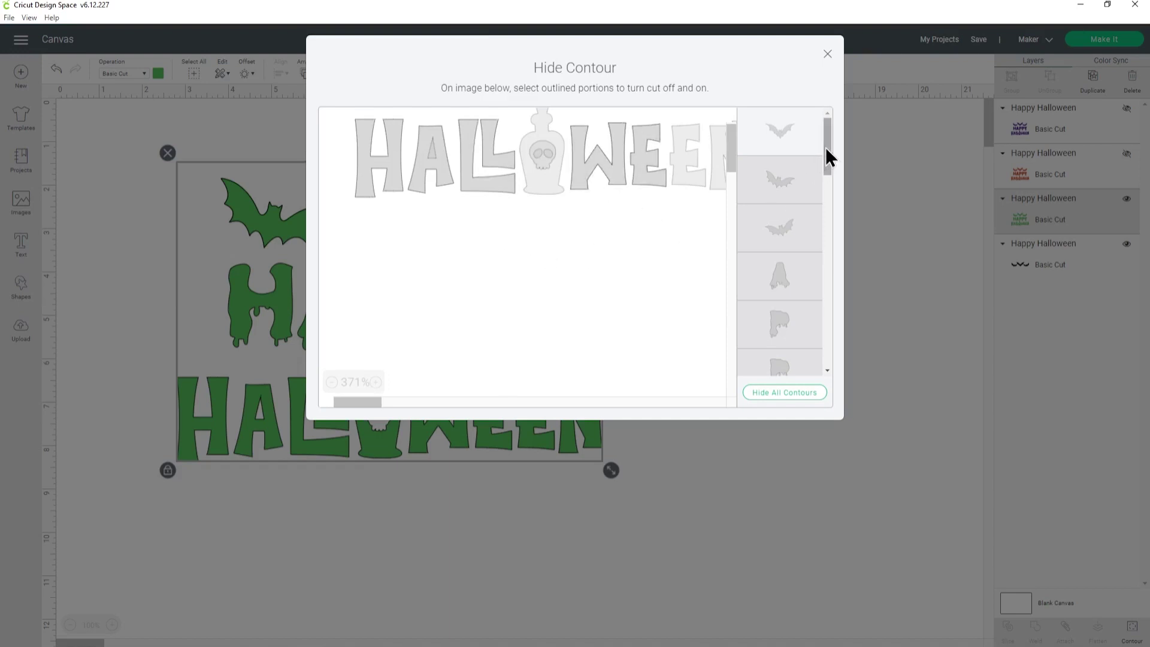
# Restore the remaining letter cuts, toggle WEEN's E's off and back on, and close the editor.
pyautogui.moveTo(826, 146); pyautogui.dragTo(818, 227)
pyautogui.click(786, 160)
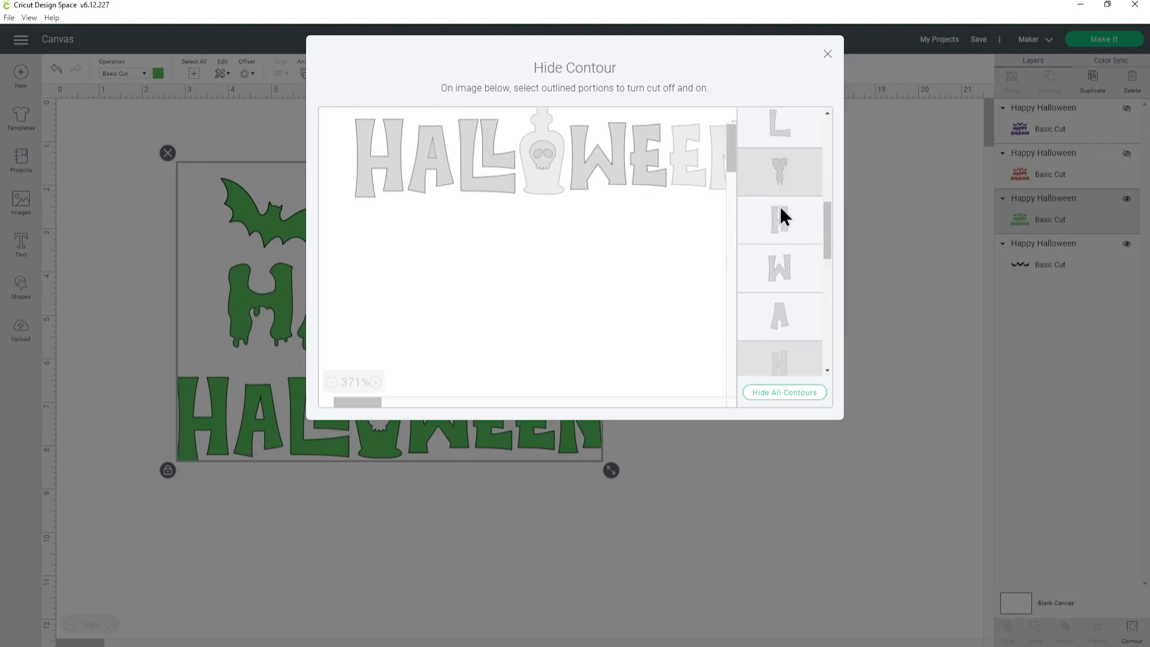
pyautogui.scroll(-4, 784, 192)
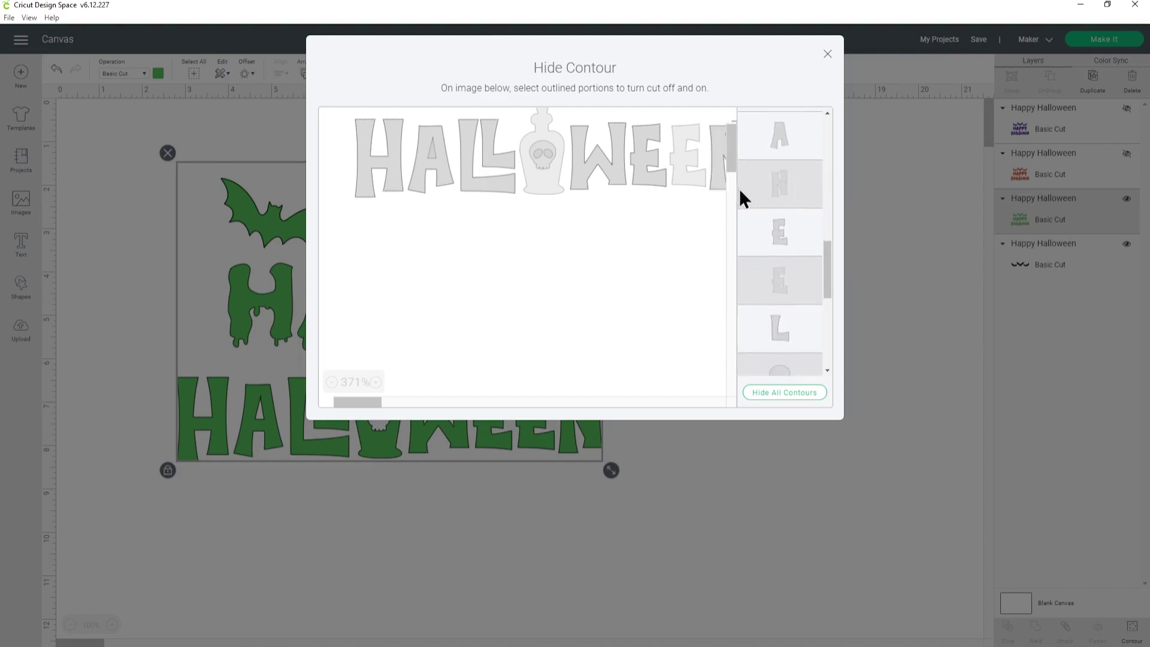
pyautogui.click(680, 179)
pyautogui.click(780, 232)
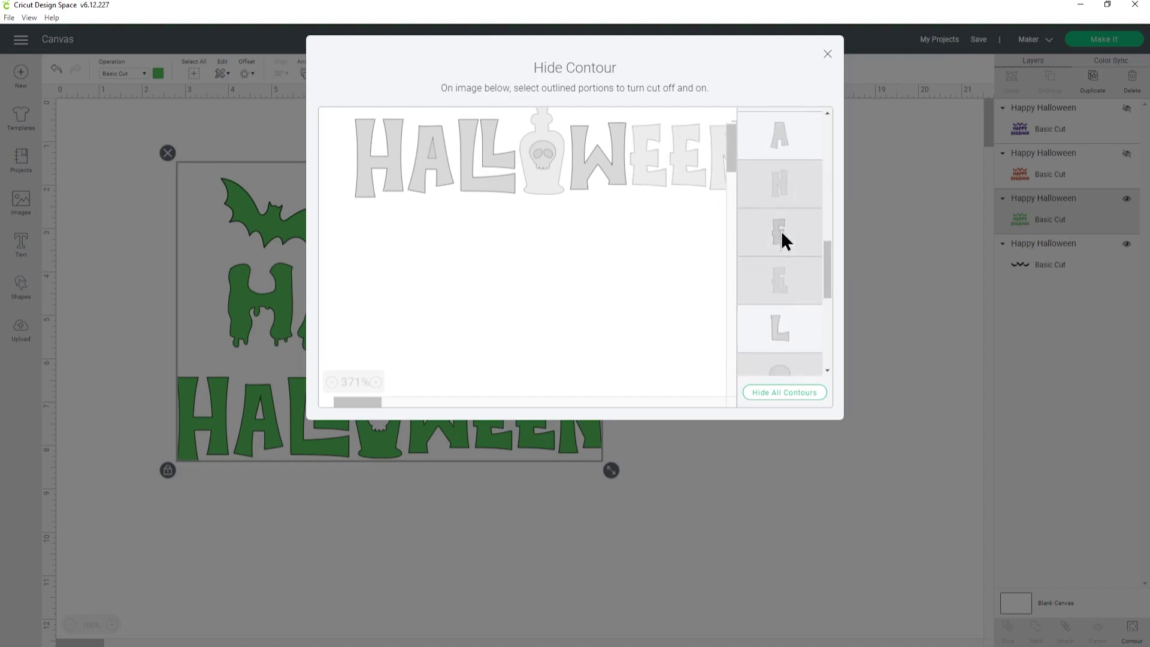
pyautogui.click(781, 231)
pyautogui.click(796, 276)
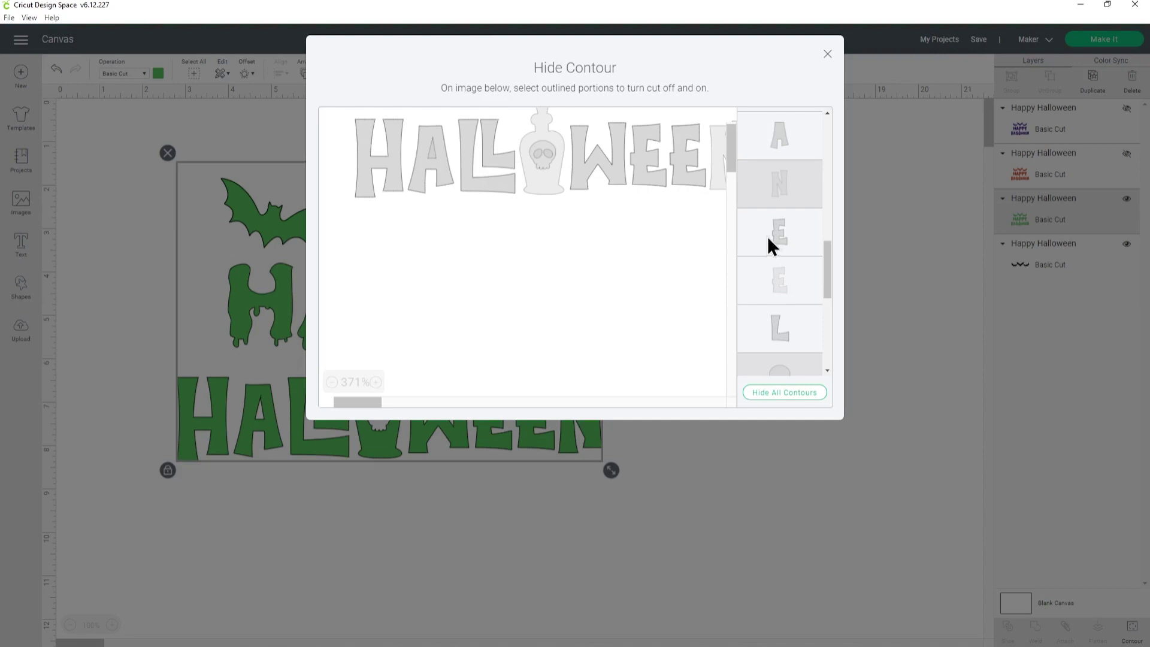
pyautogui.scroll(2, 773, 240)
pyautogui.scroll(10, 778, 246)
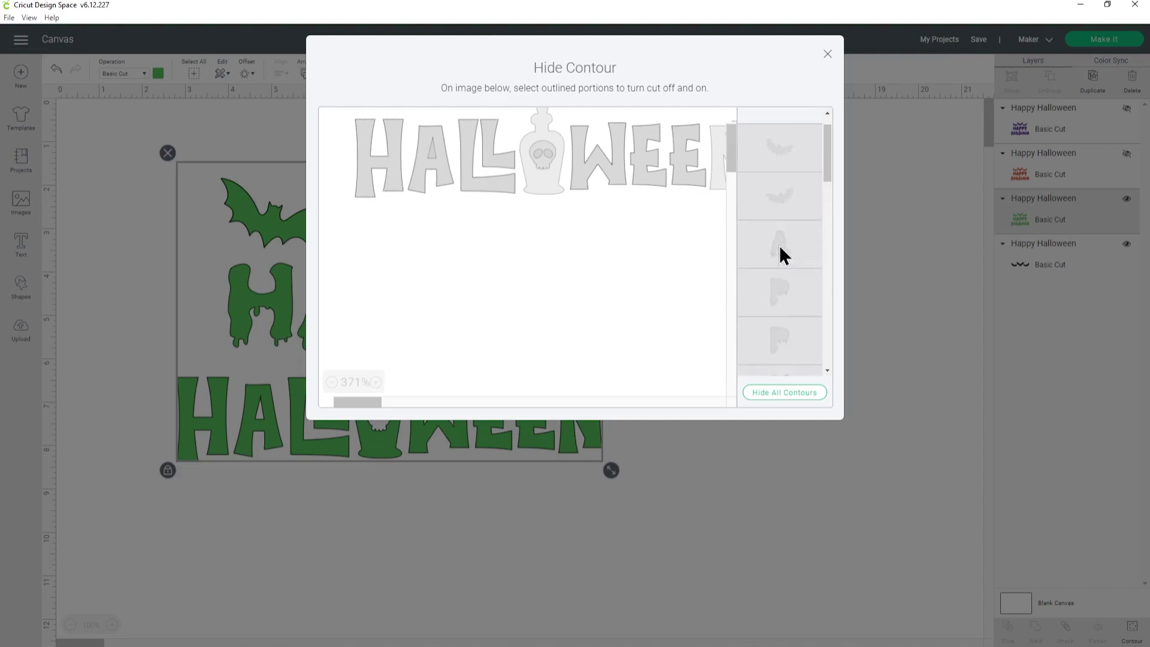
pyautogui.scroll(-10, 778, 245)
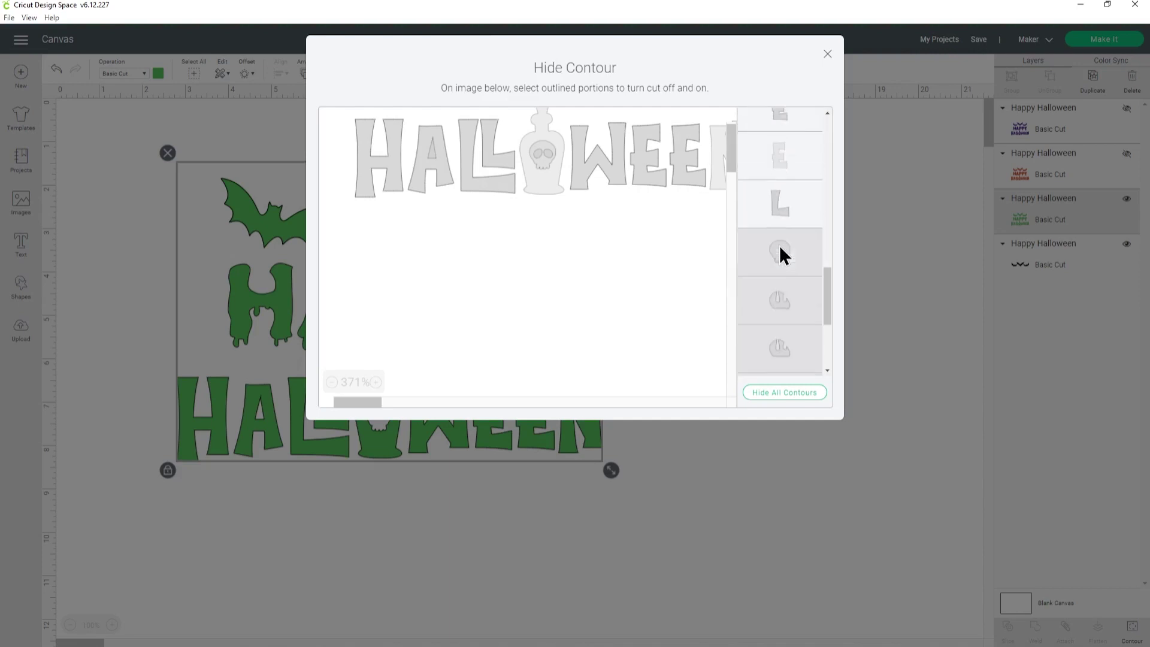
pyautogui.scroll(4, 779, 246)
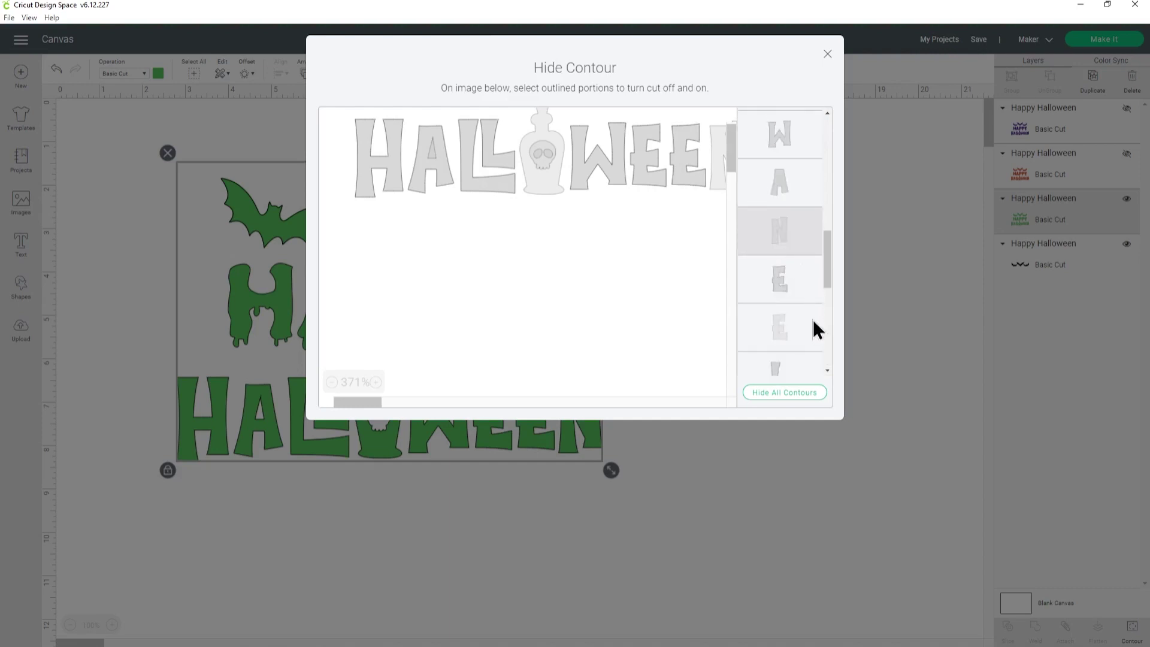
pyautogui.scroll(5, 787, 254)
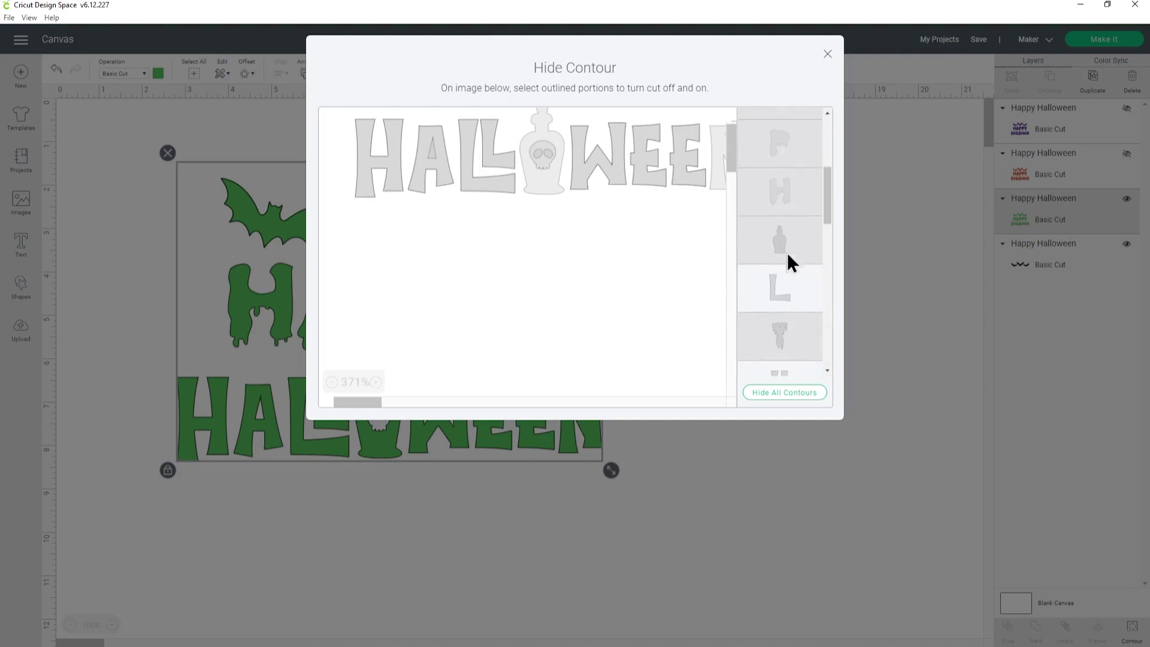
pyautogui.scroll(3, 787, 252)
pyautogui.scroll(-5, 787, 252)
pyautogui.moveTo(350, 404); pyautogui.dragTo(364, 398)
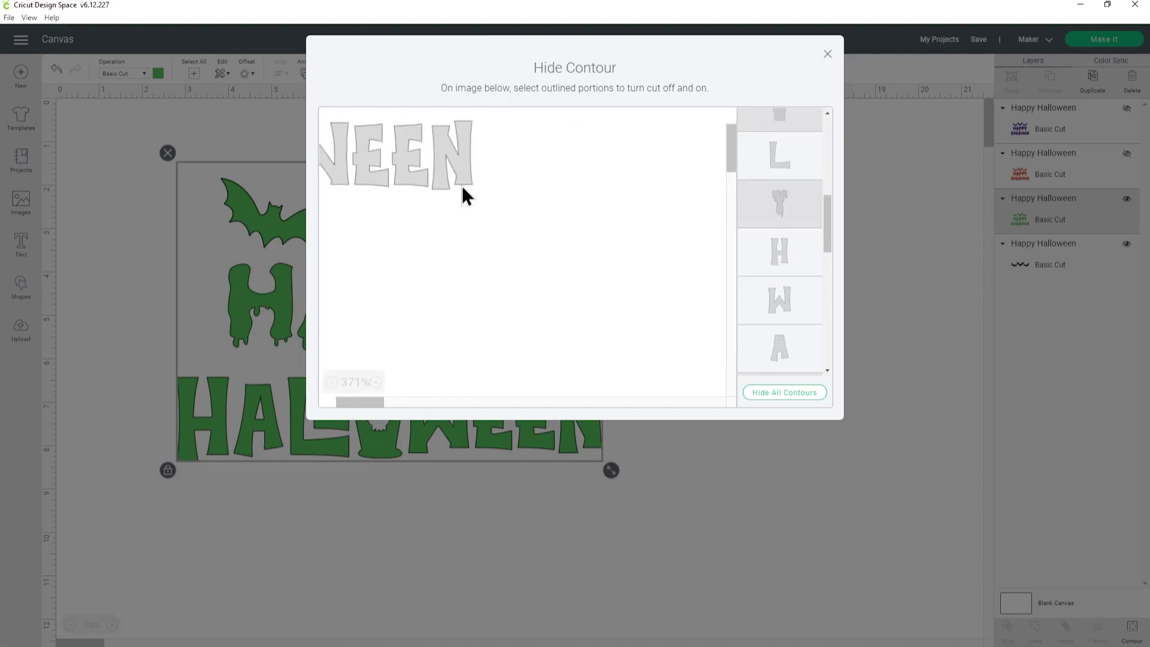
pyautogui.click(329, 398)
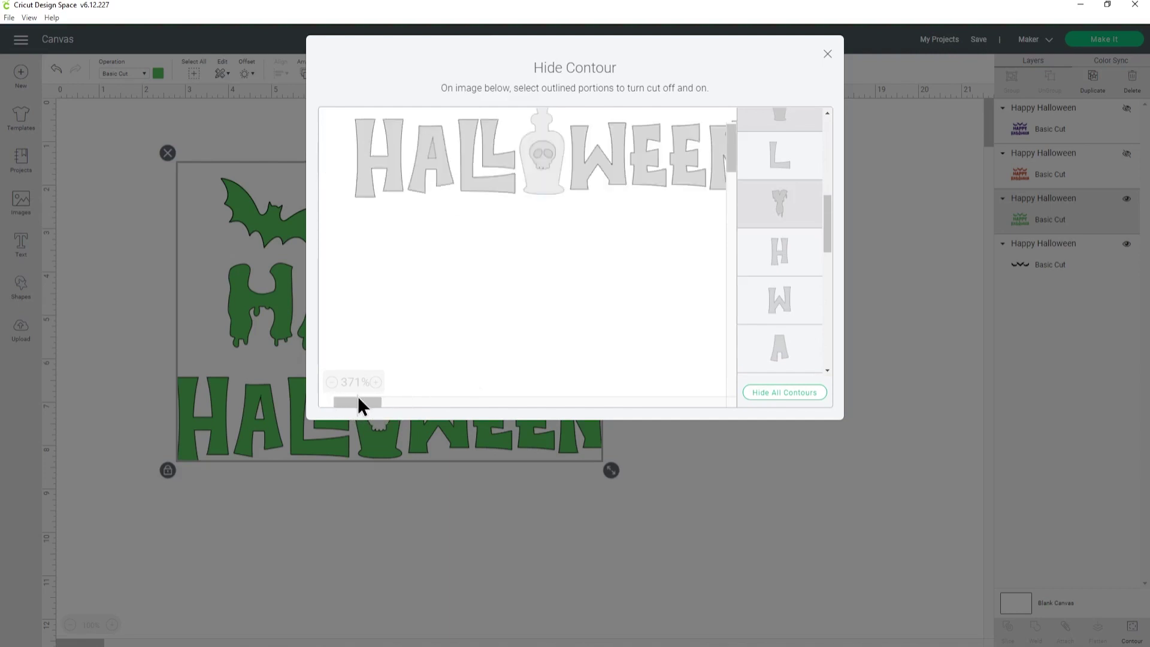
pyautogui.scroll(3, 573, 204)
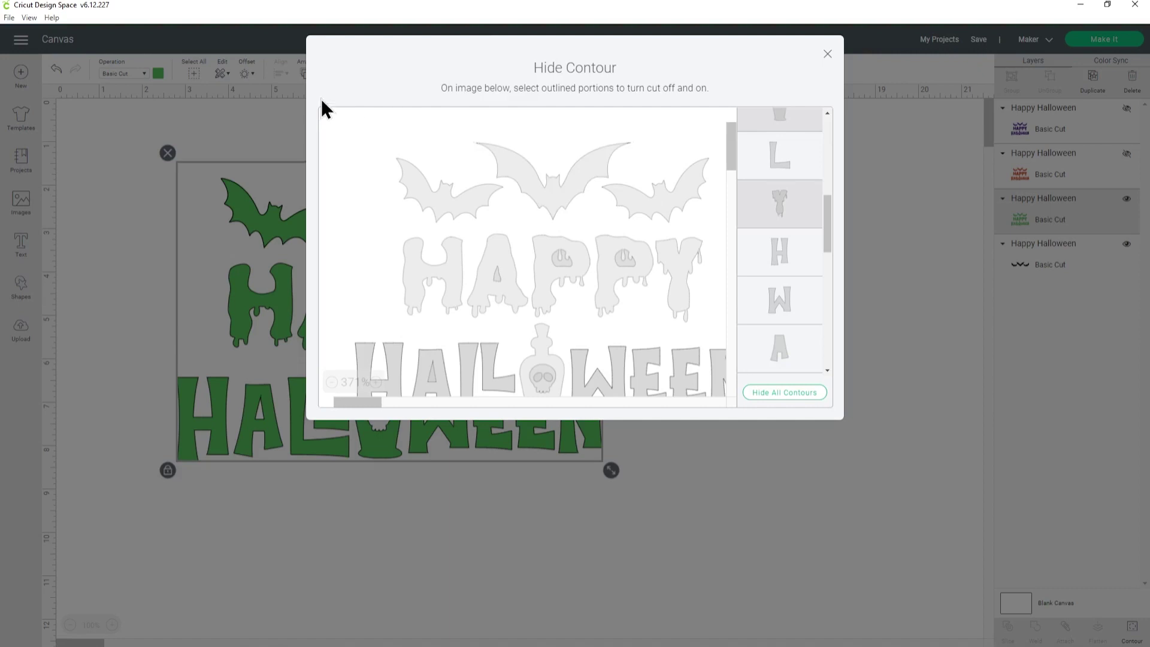
pyautogui.click(827, 56)
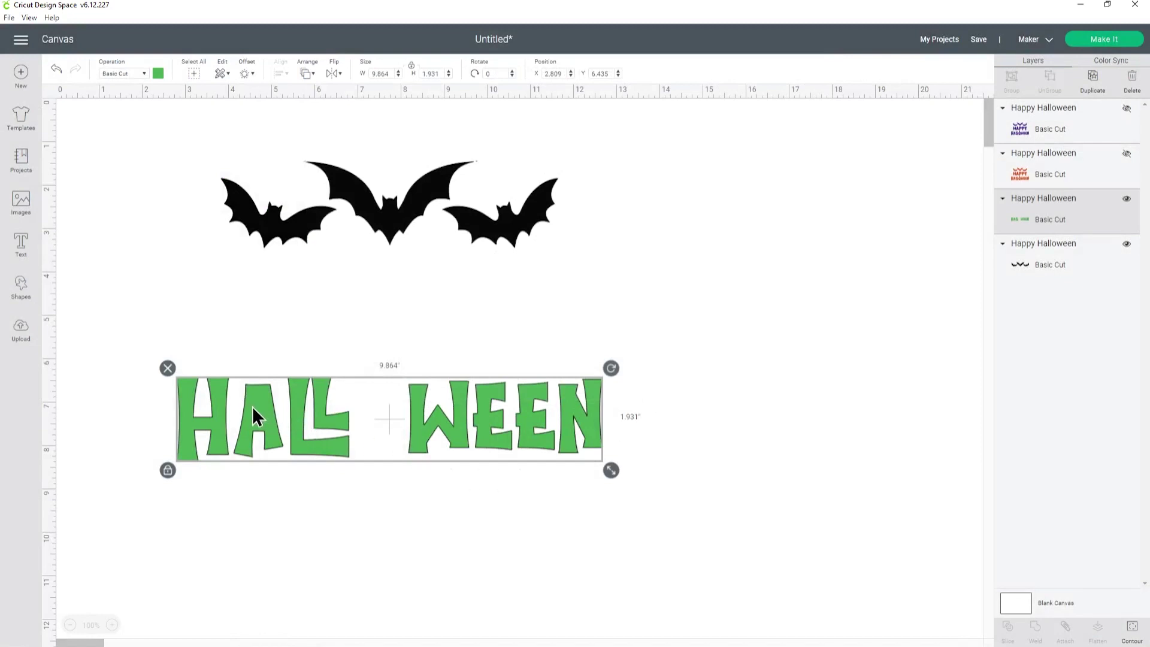
pyautogui.click(1131, 628)
pyautogui.scroll(-4, 457, 315)
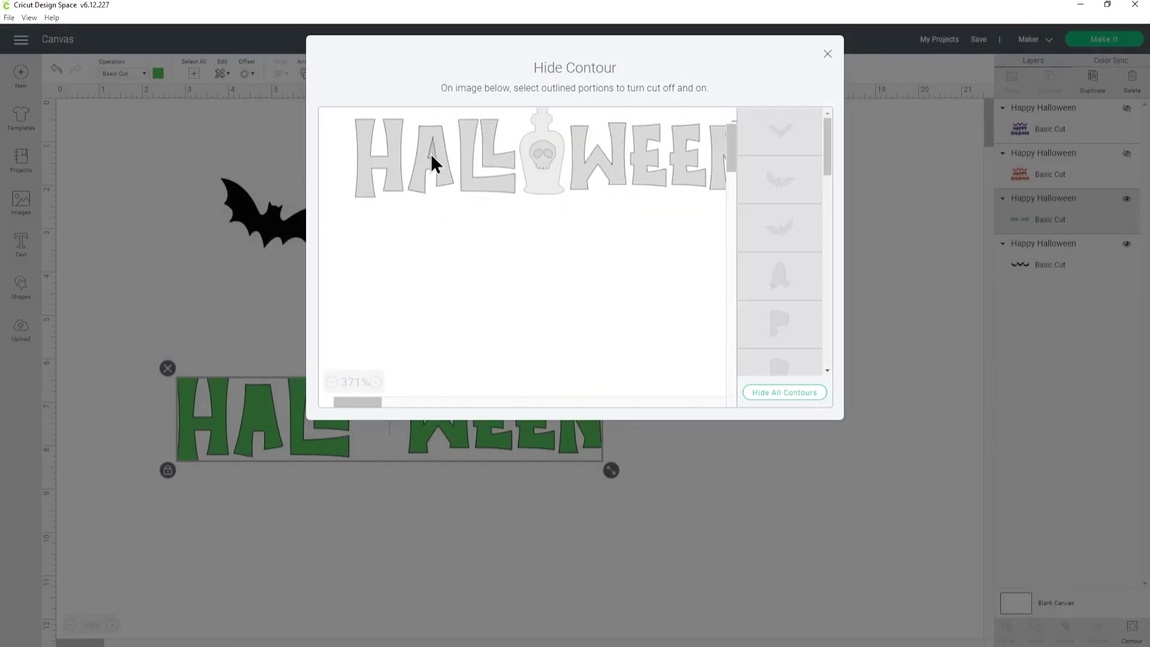
pyautogui.click(827, 54)
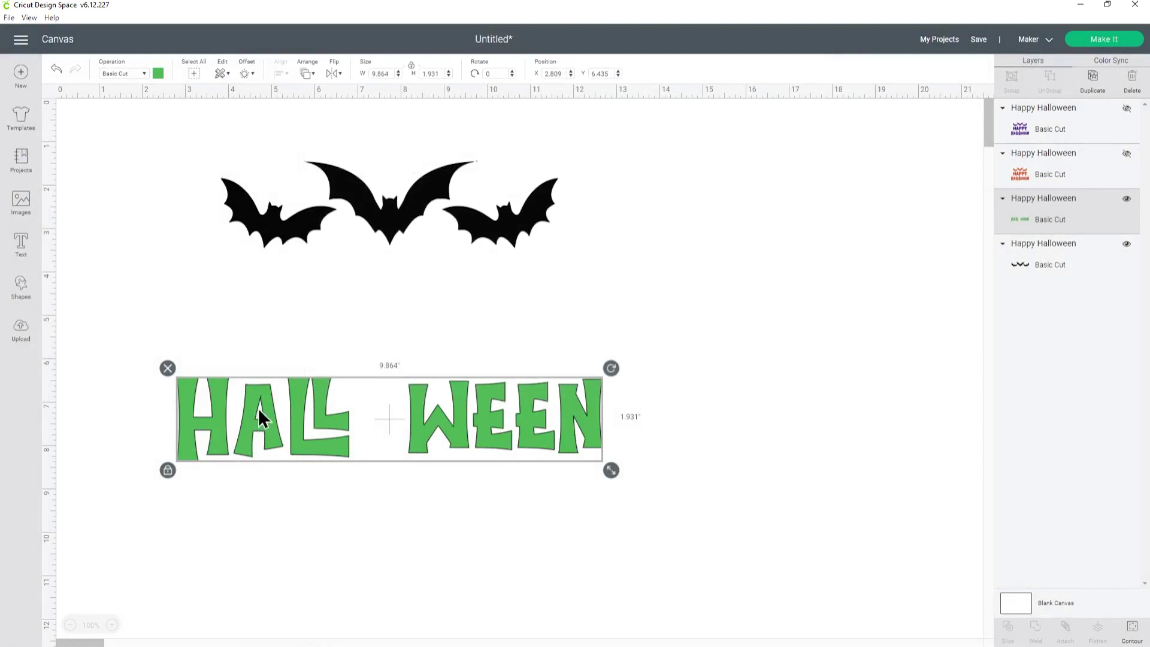
# Deselect the green text and unhide the second (orange) Happy Halloween layer.
pyautogui.click(838, 355)
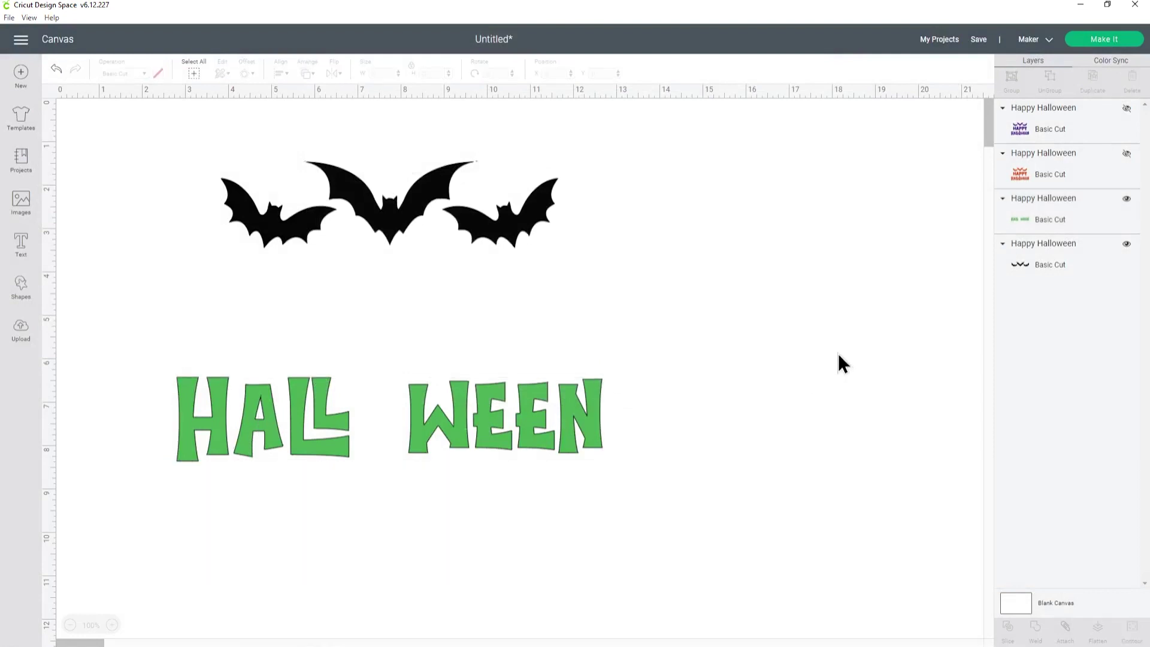
pyautogui.click(1126, 154)
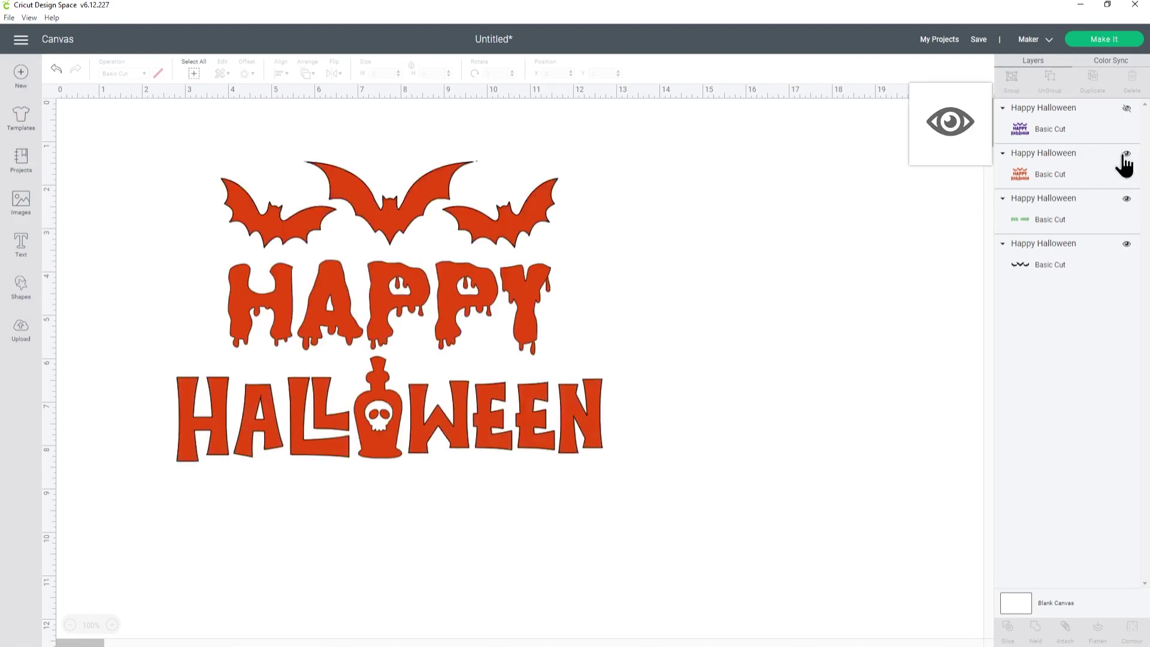
# Hide all orange-layer contours except the H, A, P, P and Y of HAPPY, then deselect.
pyautogui.click(1102, 183)
pyautogui.click(1131, 629)
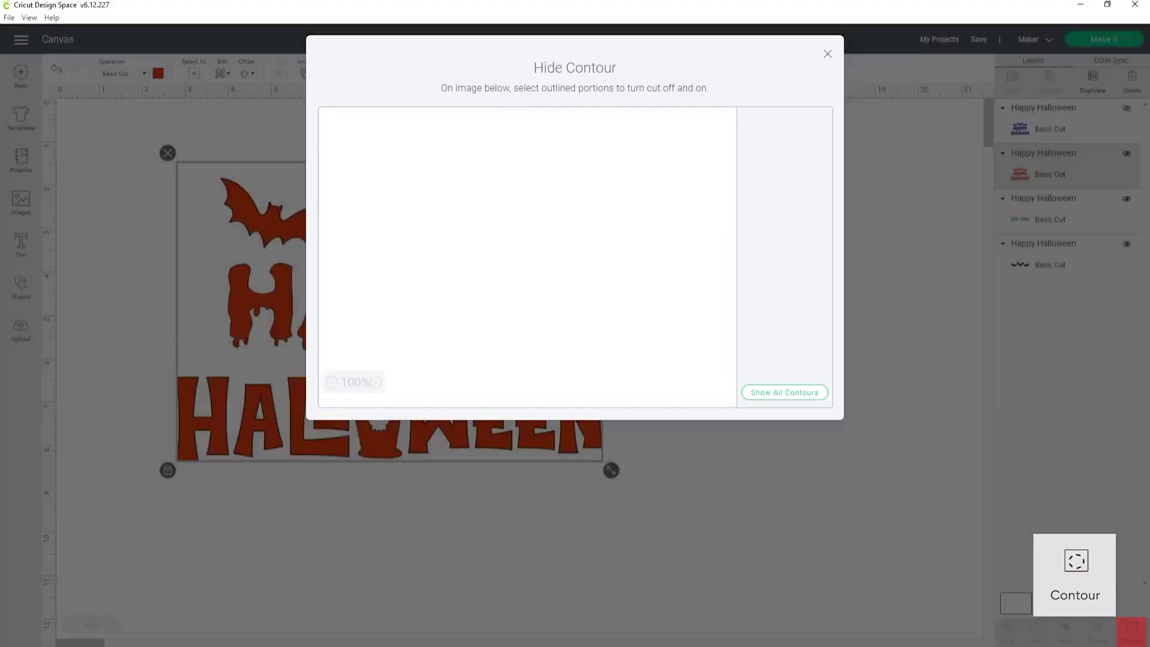
pyautogui.click(802, 393)
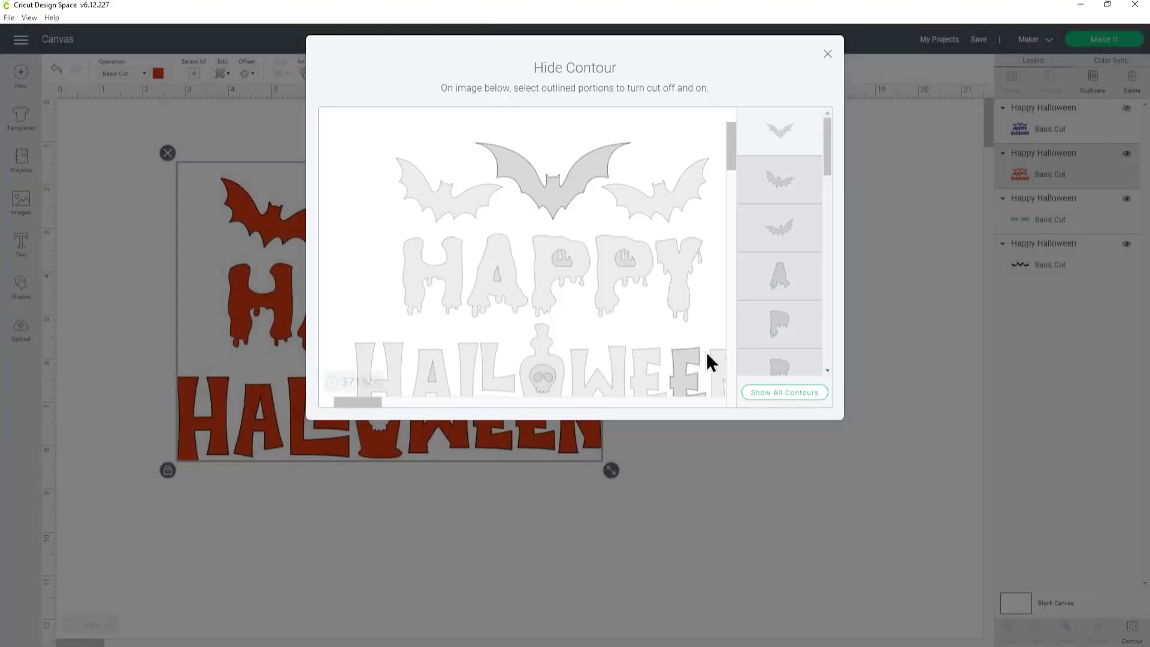
pyautogui.click(681, 287)
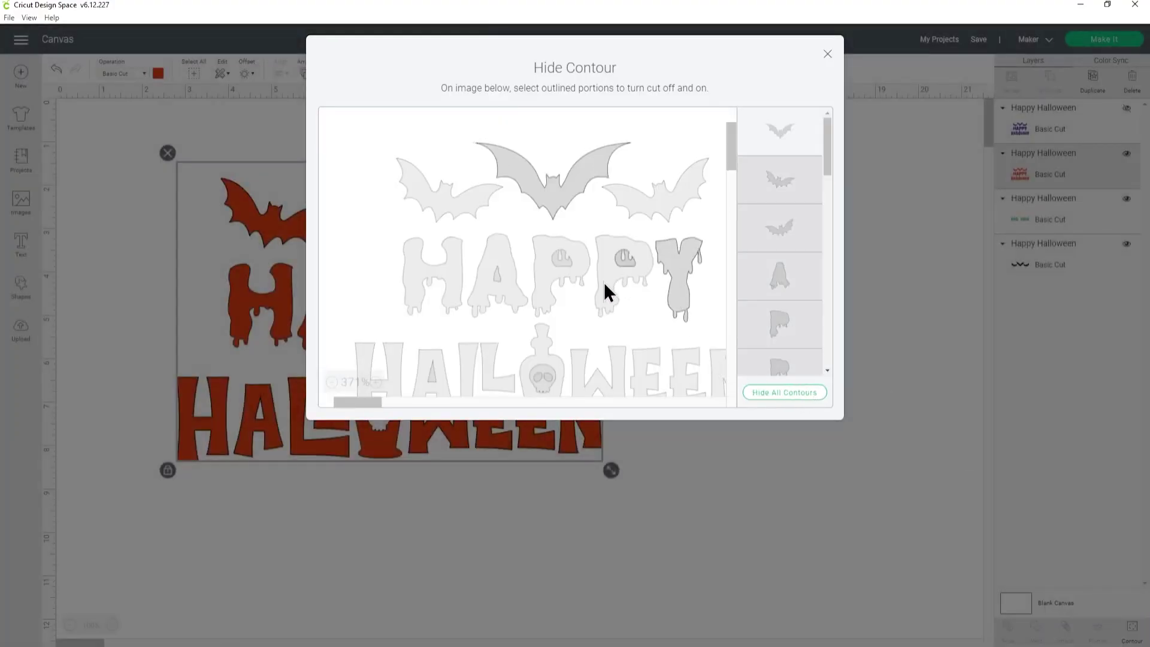
pyautogui.click(606, 288)
pyautogui.click(548, 300)
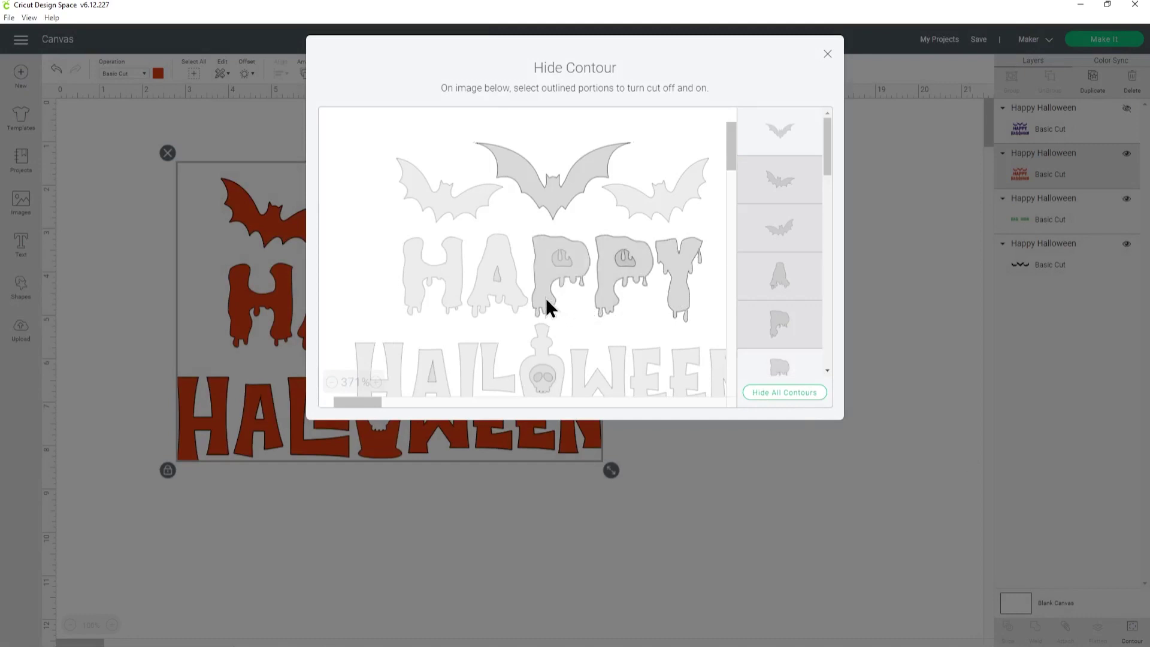
pyautogui.click(440, 291)
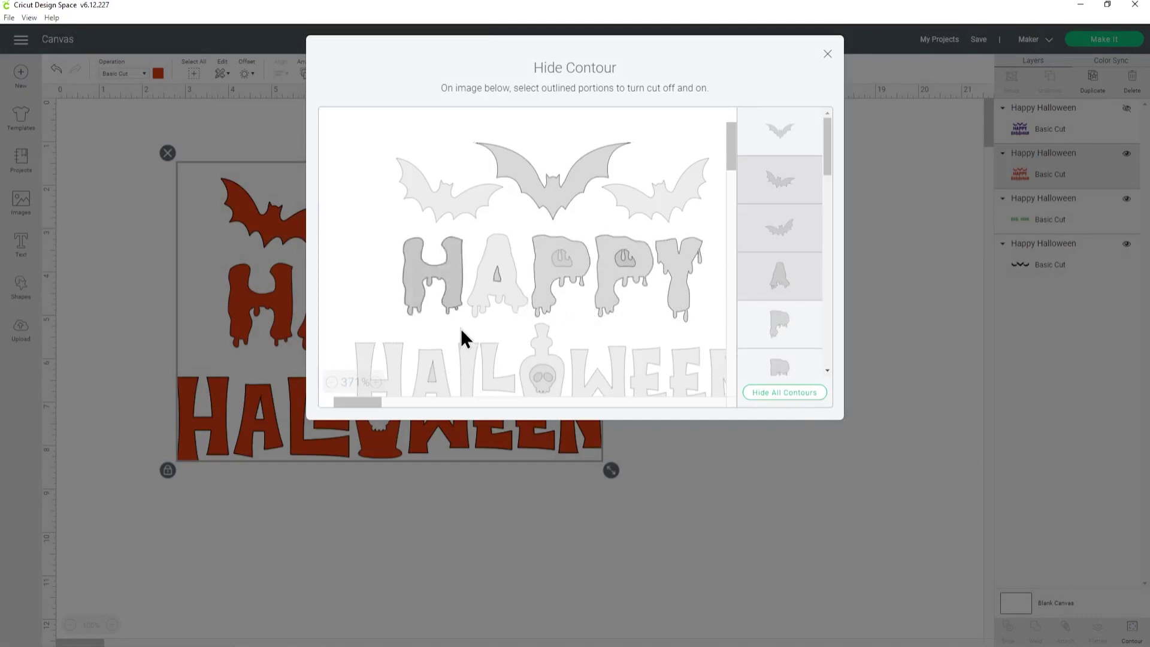
pyautogui.click(490, 311)
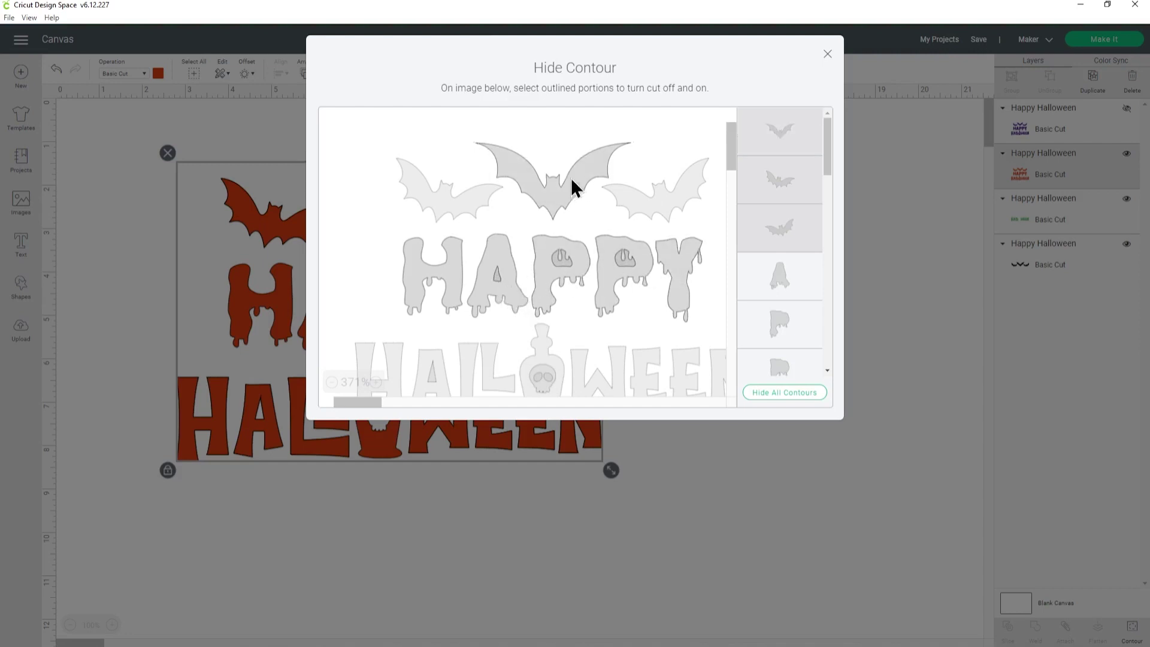
pyautogui.click(827, 53)
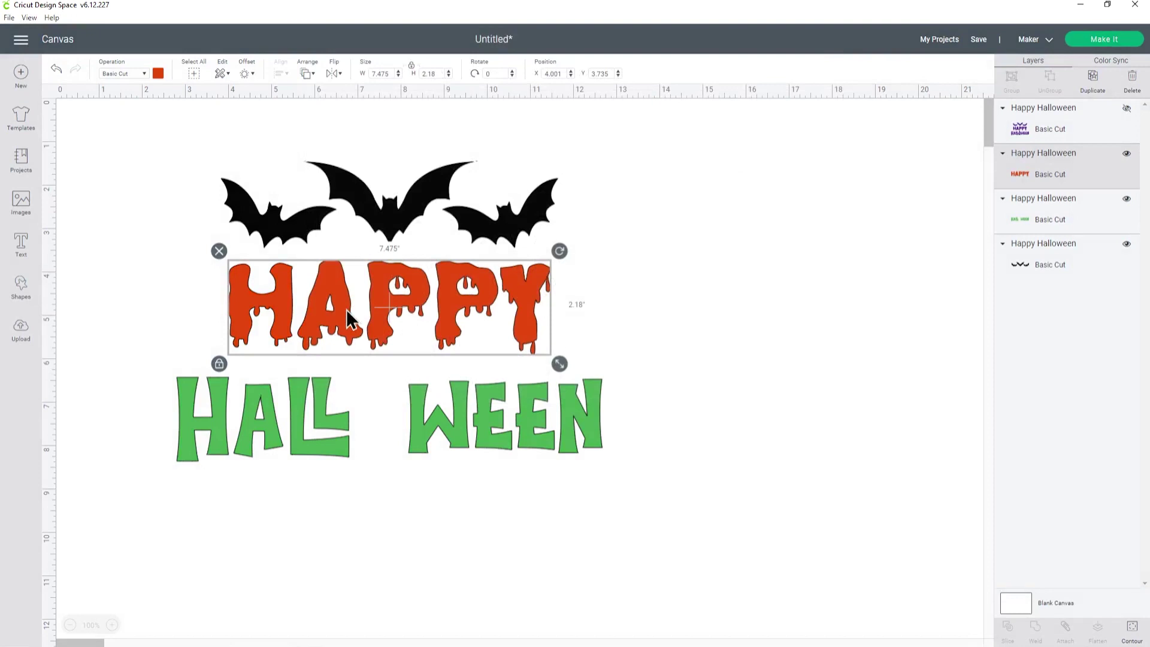
pyautogui.click(627, 299)
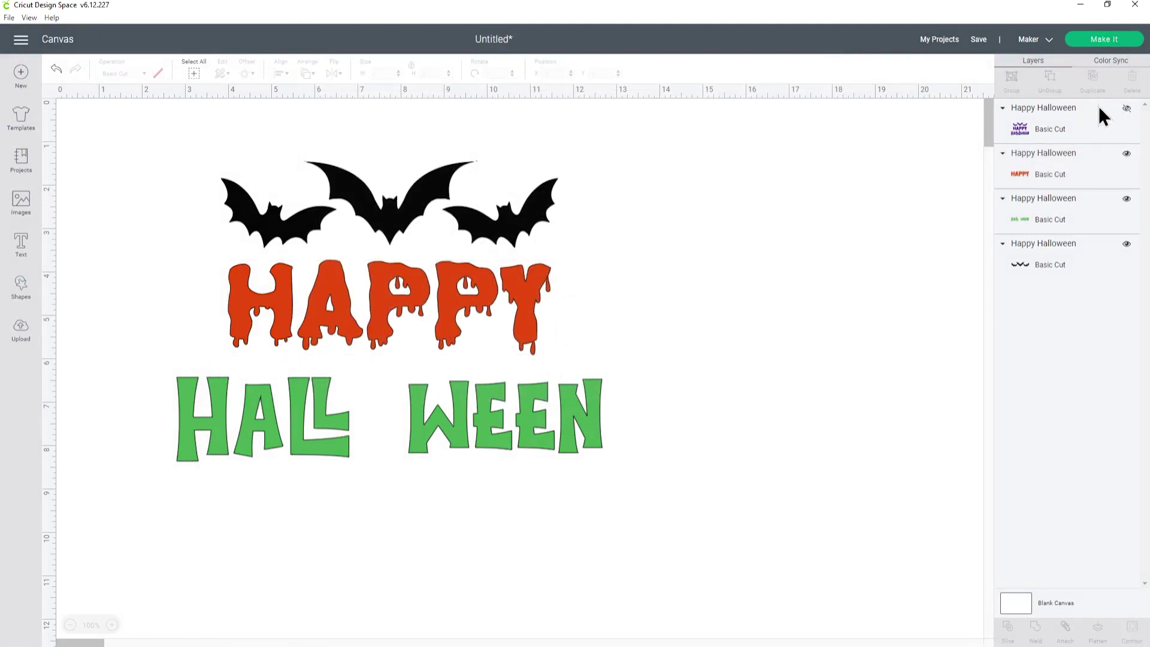
# Unhide the purple layer and hide every contour except the potion bottle, keeping the centre bat hidden.
pyautogui.click(1126, 109)
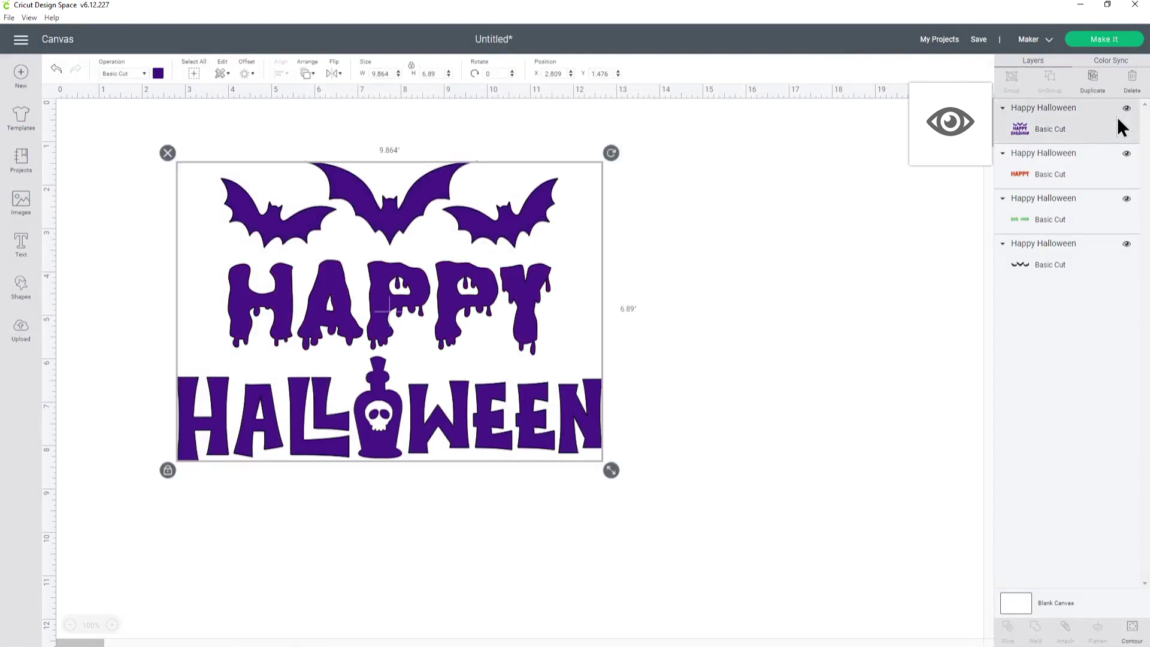
pyautogui.click(1132, 627)
pyautogui.click(758, 393)
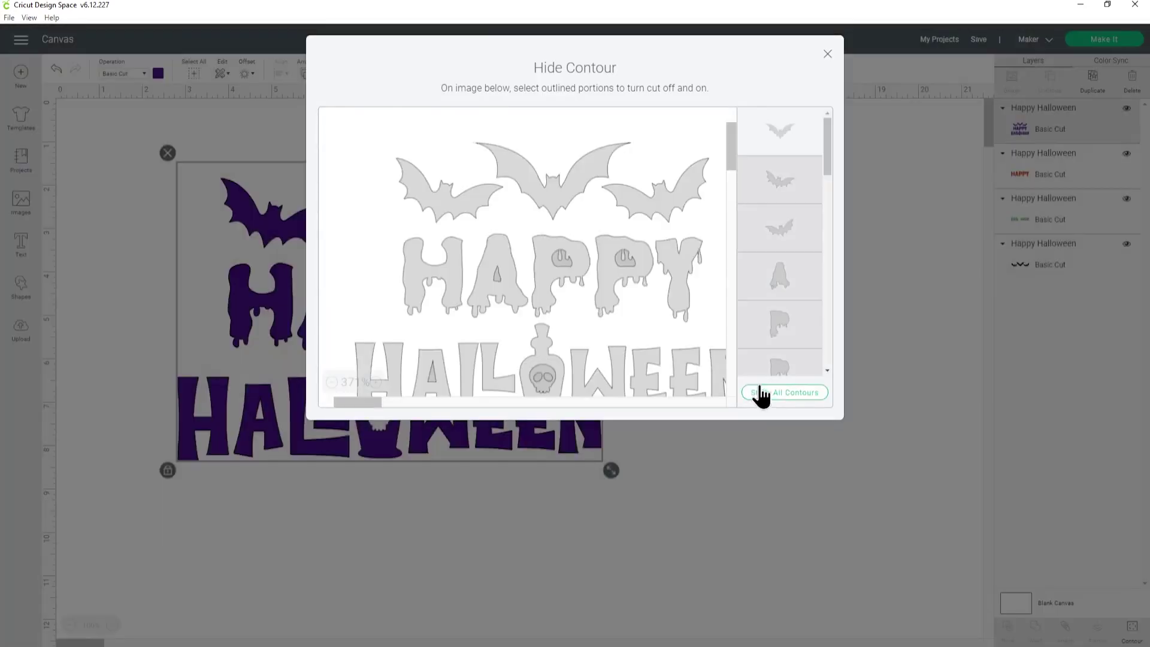
pyautogui.scroll(-3, 688, 300)
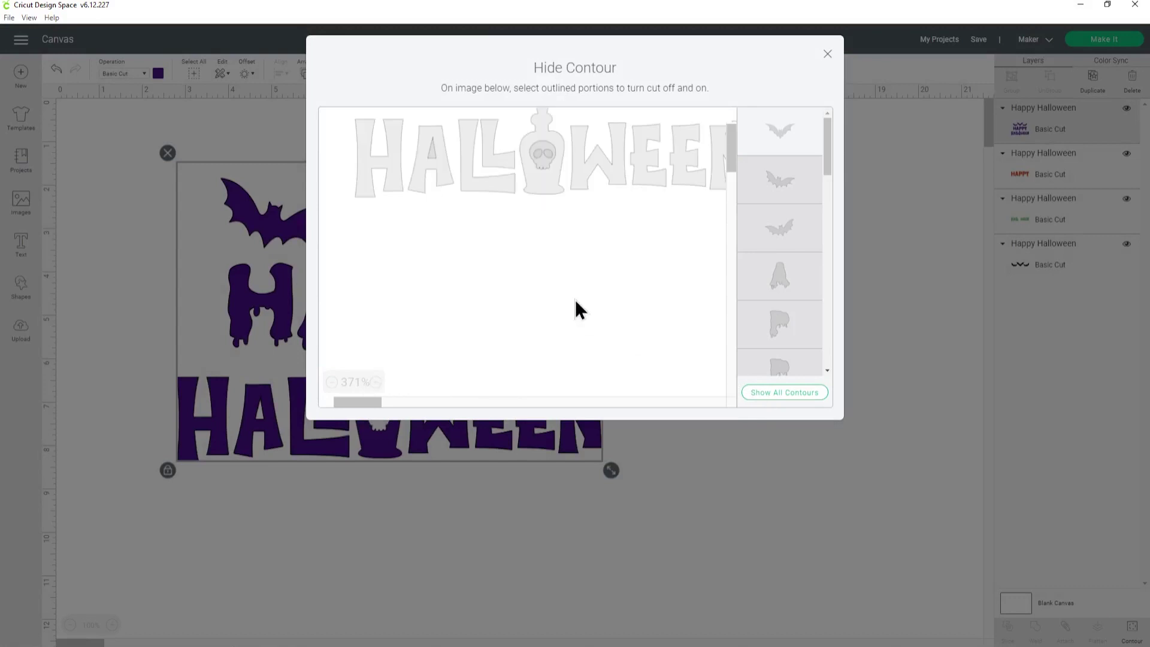
pyautogui.click(545, 191)
pyautogui.scroll(3, 557, 240)
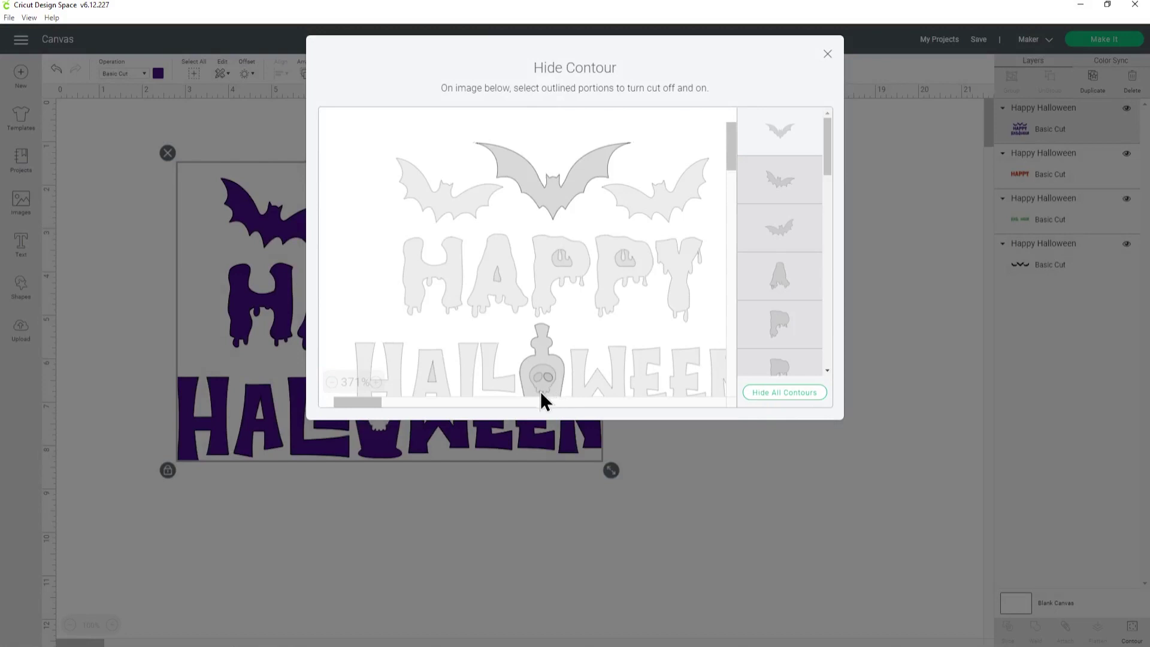
pyautogui.scroll(-3, 540, 386)
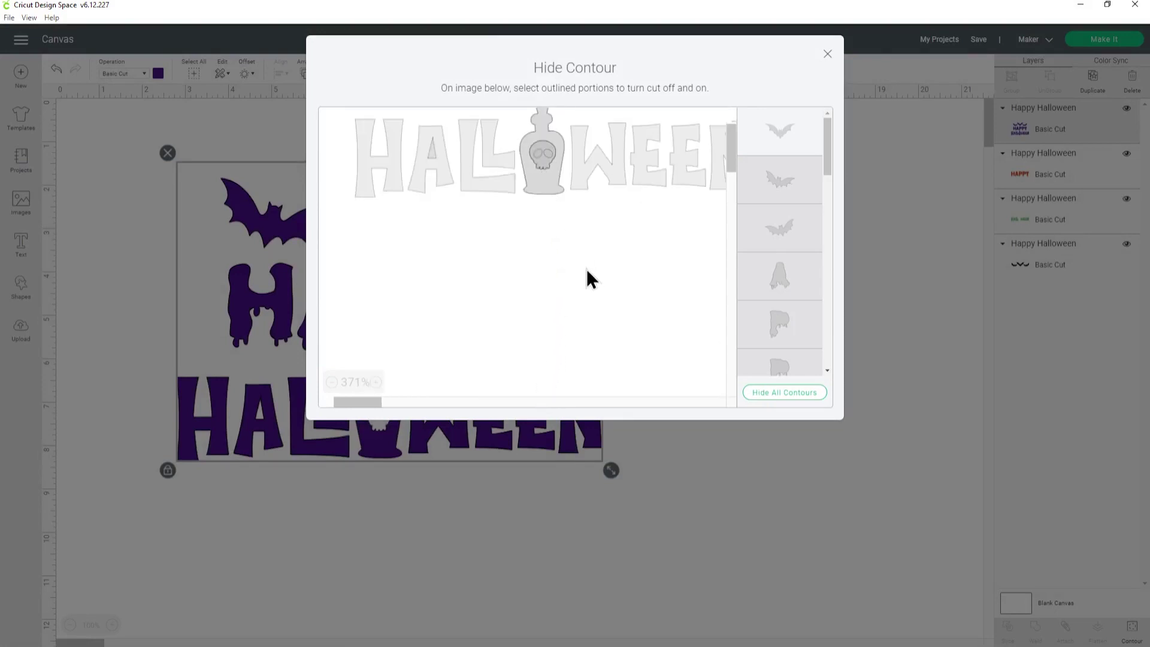
pyautogui.scroll(3, 585, 267)
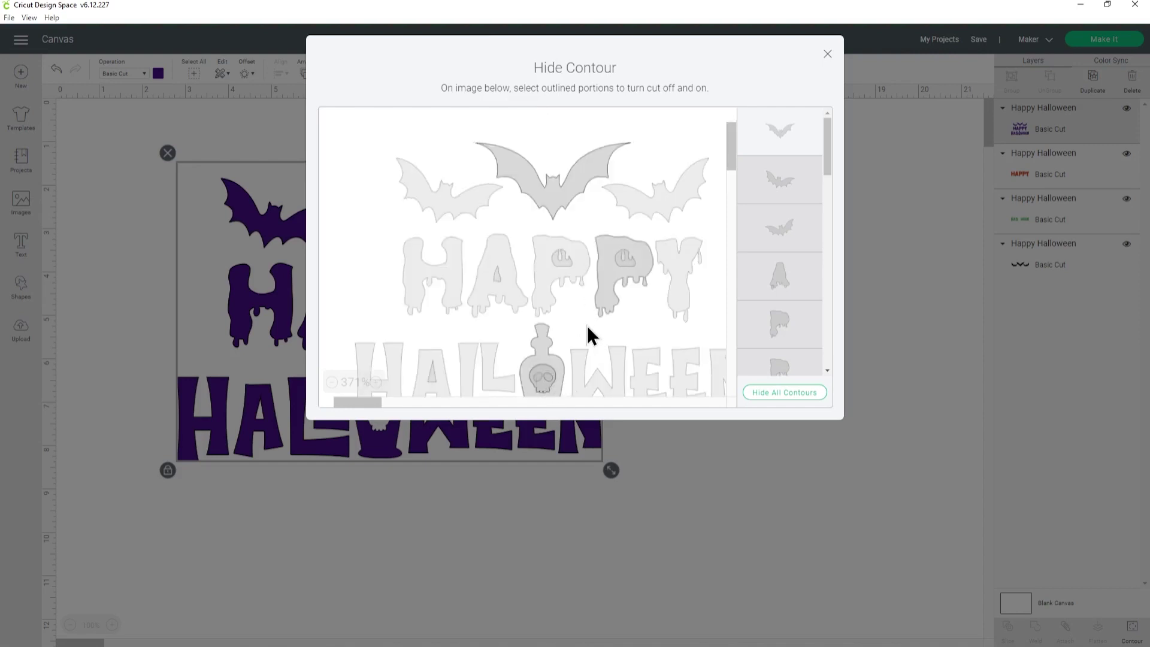
pyautogui.click(555, 202)
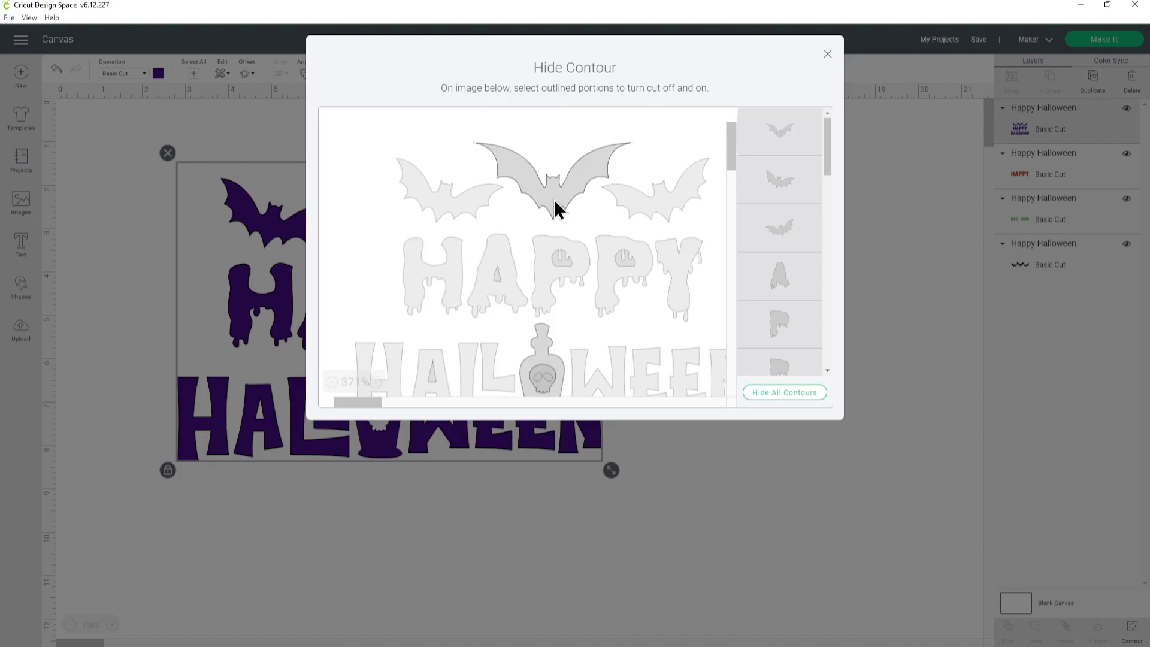
pyautogui.click(827, 55)
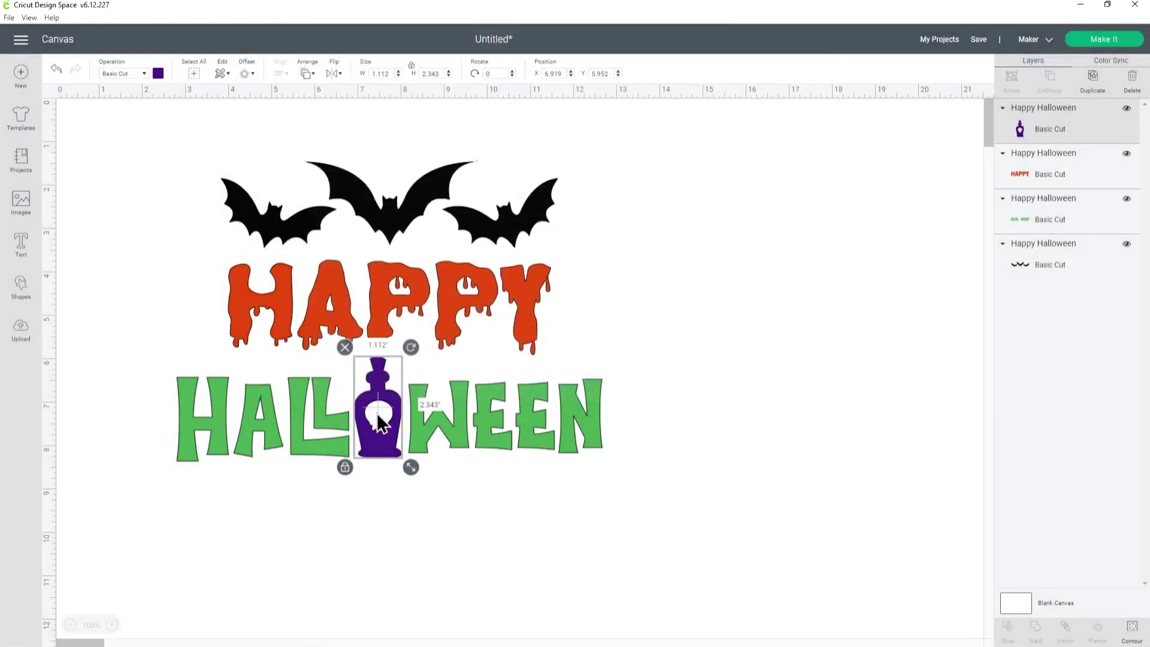
# Hide the two small oval contours inside the potion bottle, then deselect it.
pyautogui.click(1132, 629)
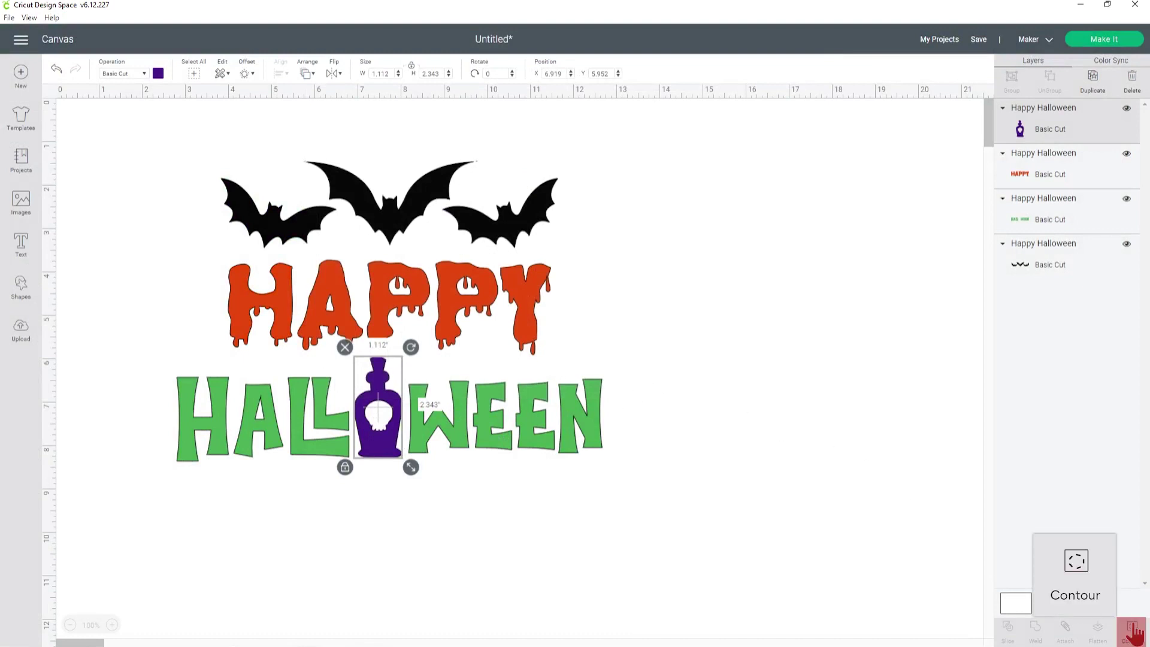
pyautogui.moveTo(827, 128); pyautogui.dragTo(841, 325)
pyautogui.click(771, 302)
pyautogui.click(771, 340)
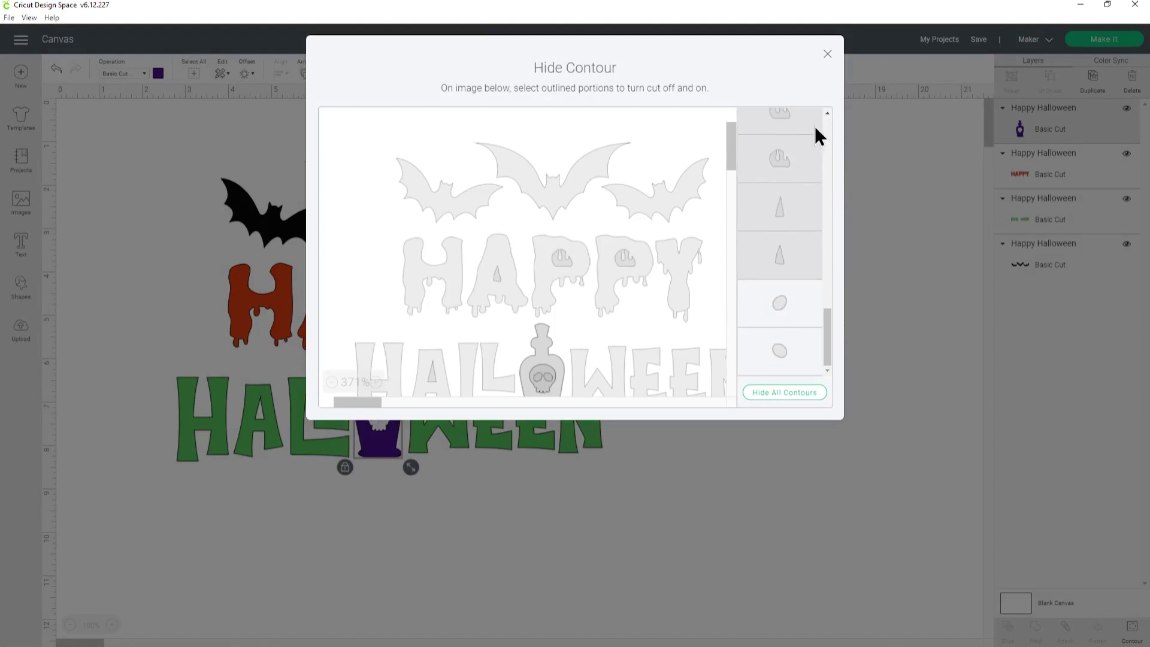
pyautogui.click(826, 55)
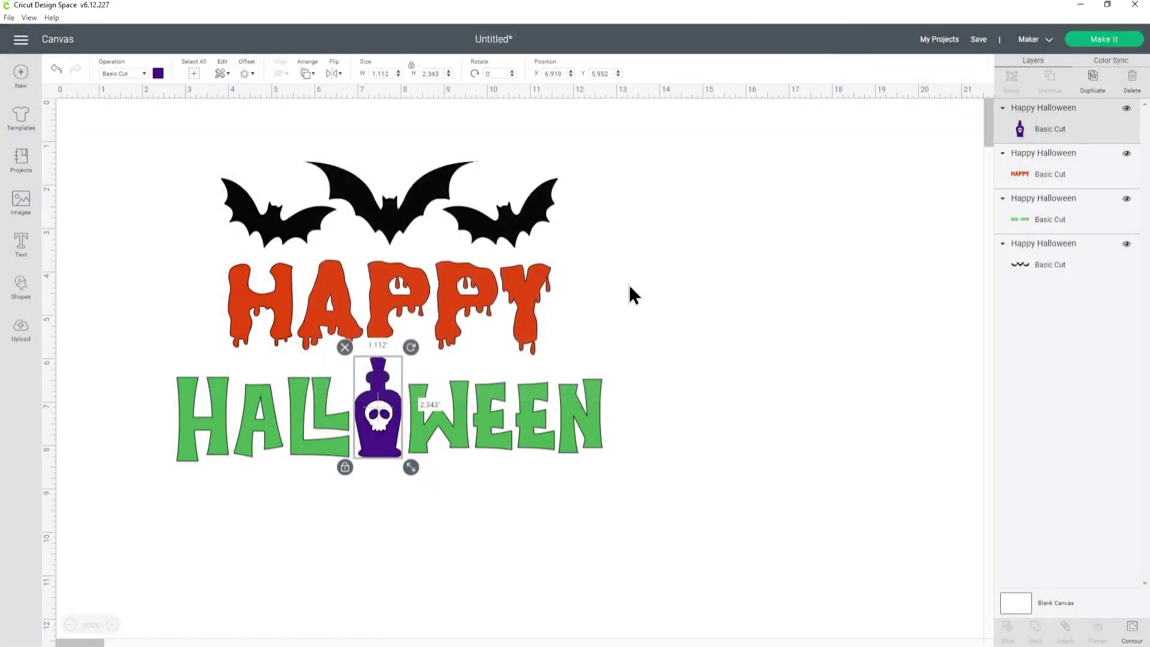
pyautogui.click(734, 349)
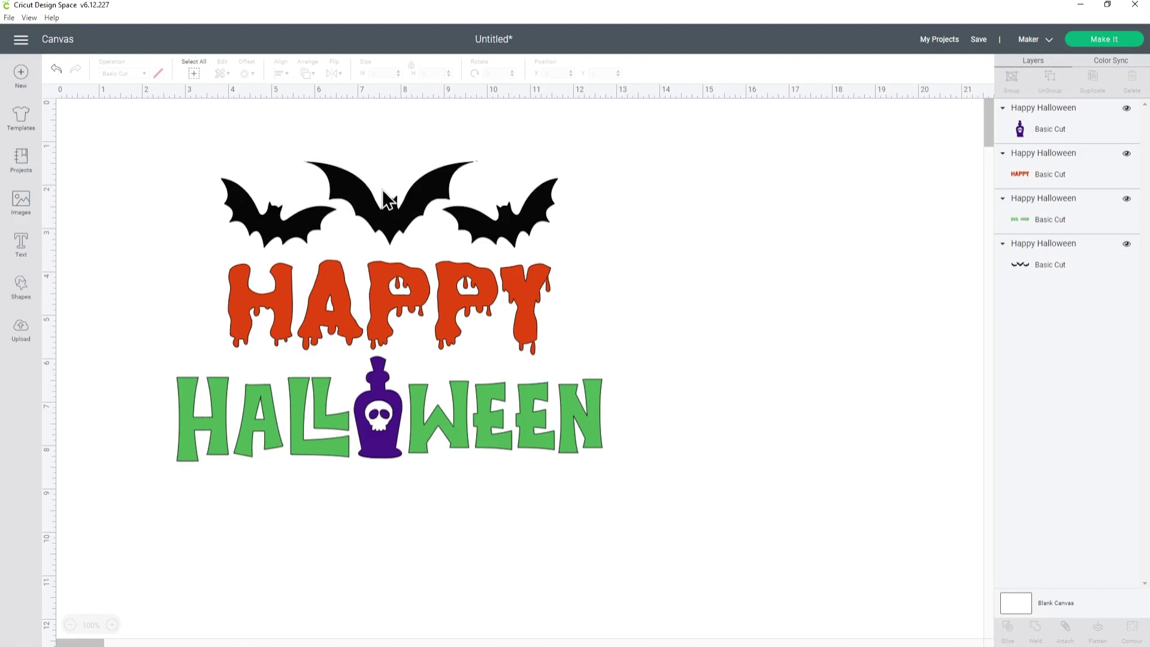
# Group all four layers, resize to about 7.81 x 5.455 inches, and move it up-left.
pyautogui.click(193, 75)
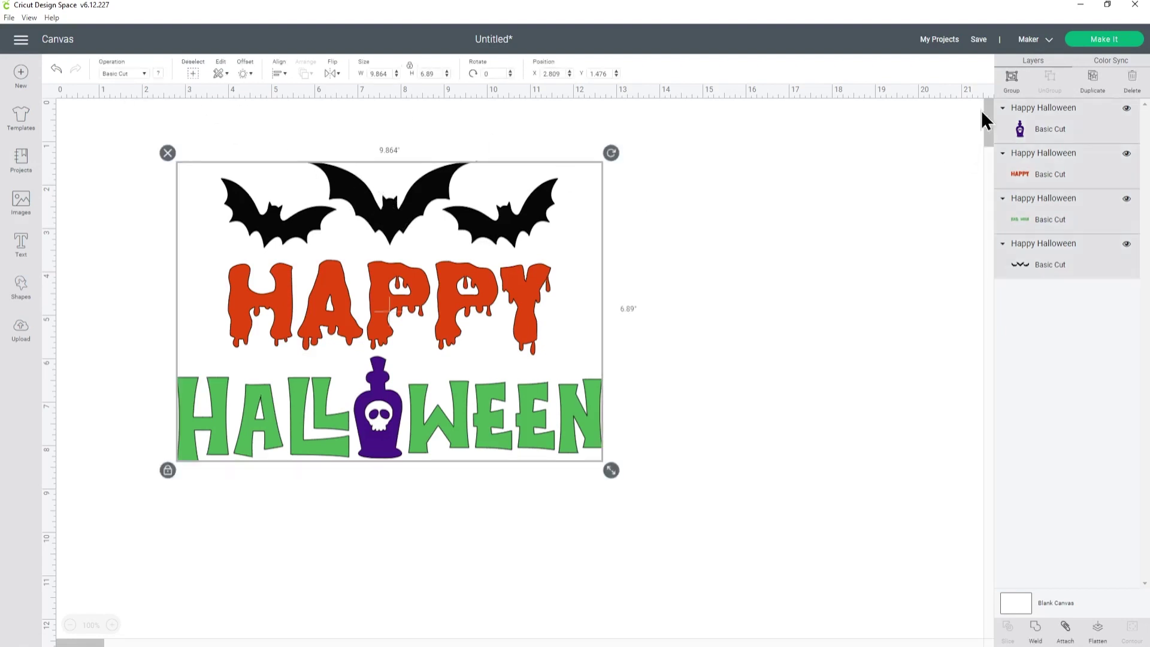
pyautogui.click(1012, 85)
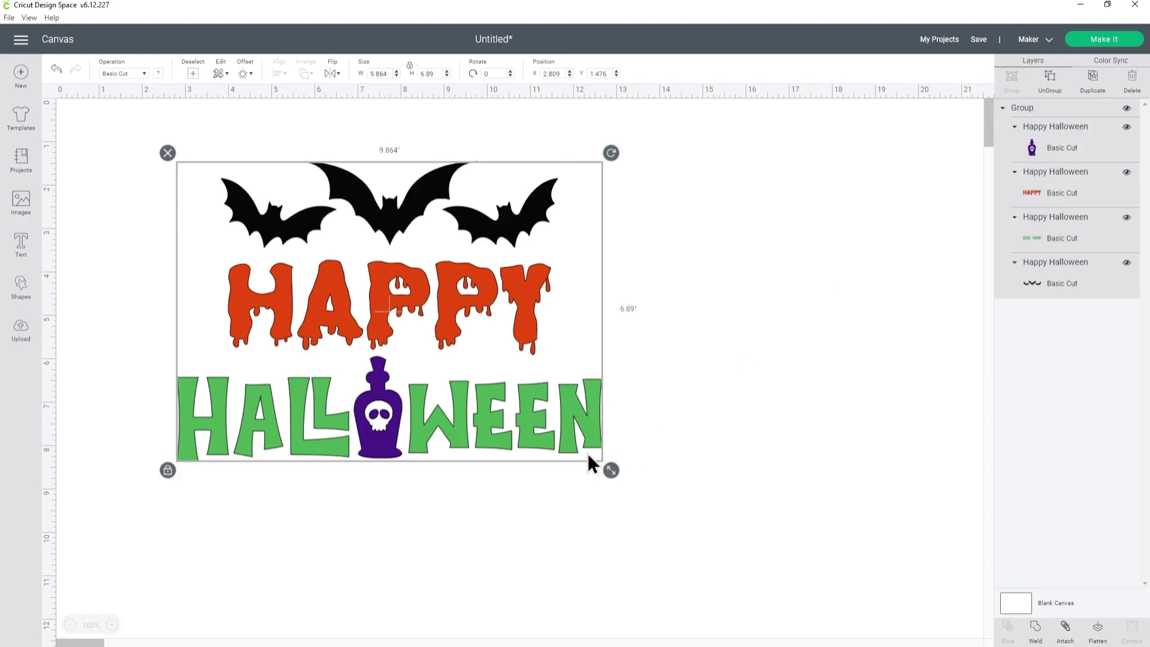
pyautogui.moveTo(612, 473); pyautogui.dragTo(522, 398)
pyautogui.click(619, 426)
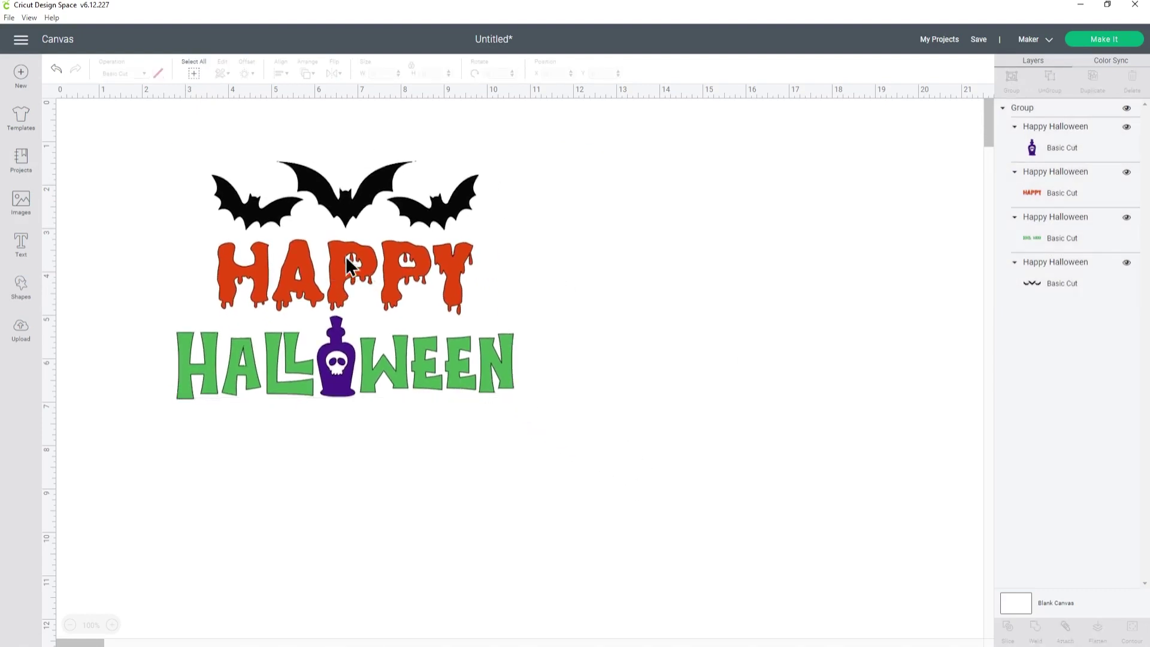
pyautogui.moveTo(449, 361); pyautogui.dragTo(394, 325)
pyautogui.click(515, 308)
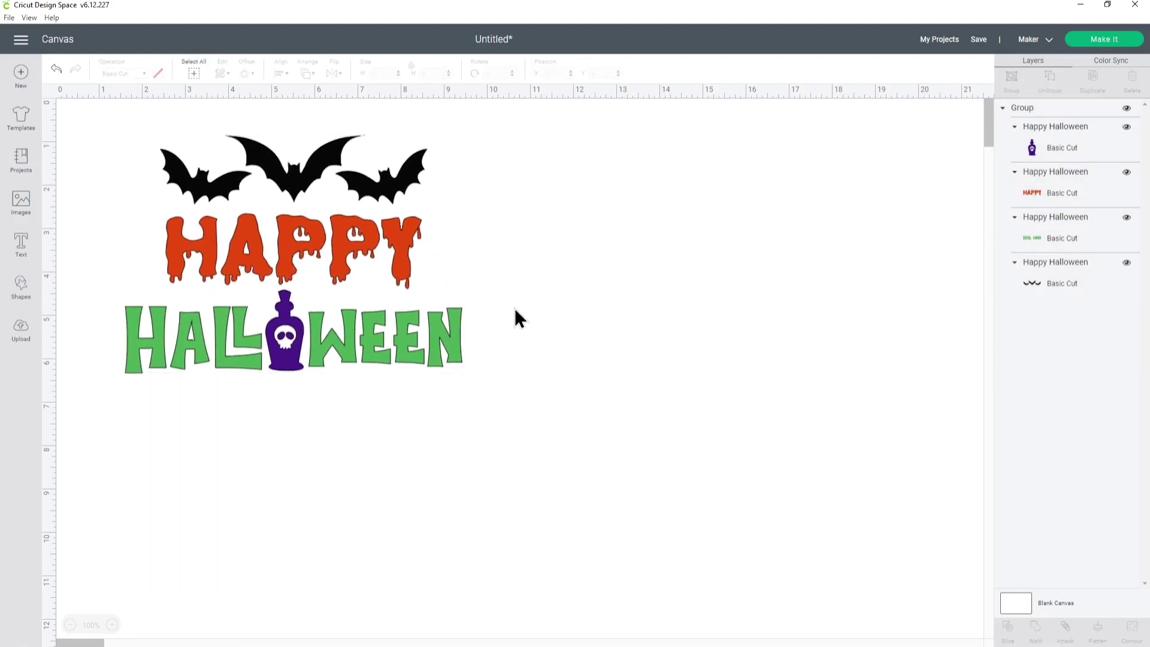
pyautogui.click(1098, 42)
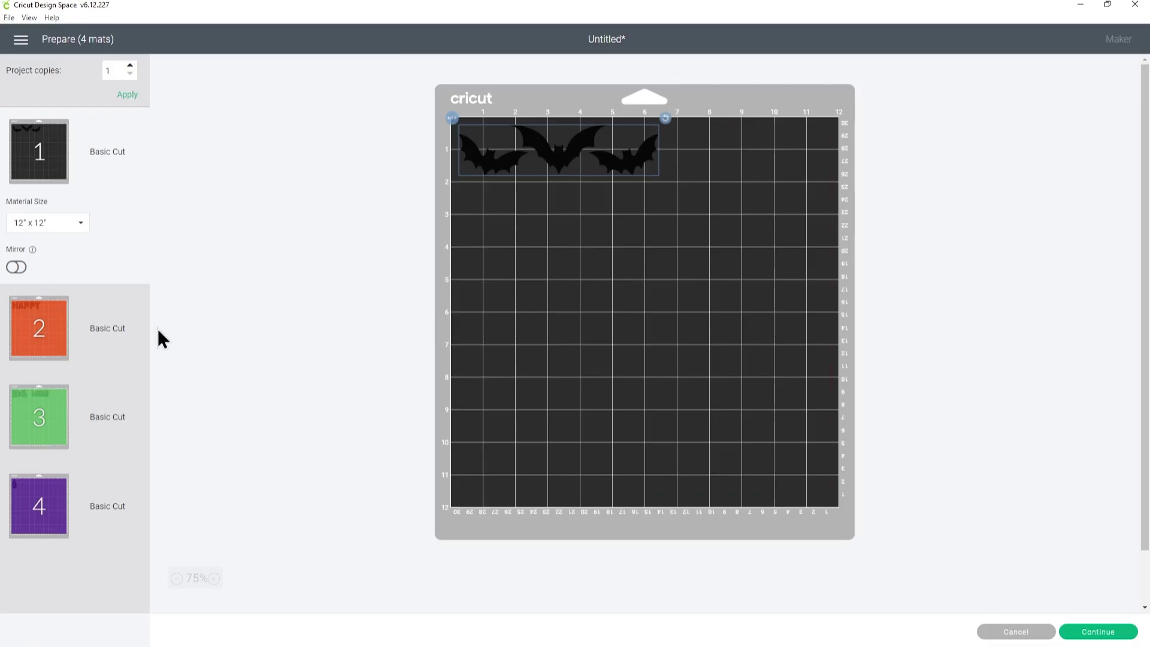
pyautogui.click(108, 326)
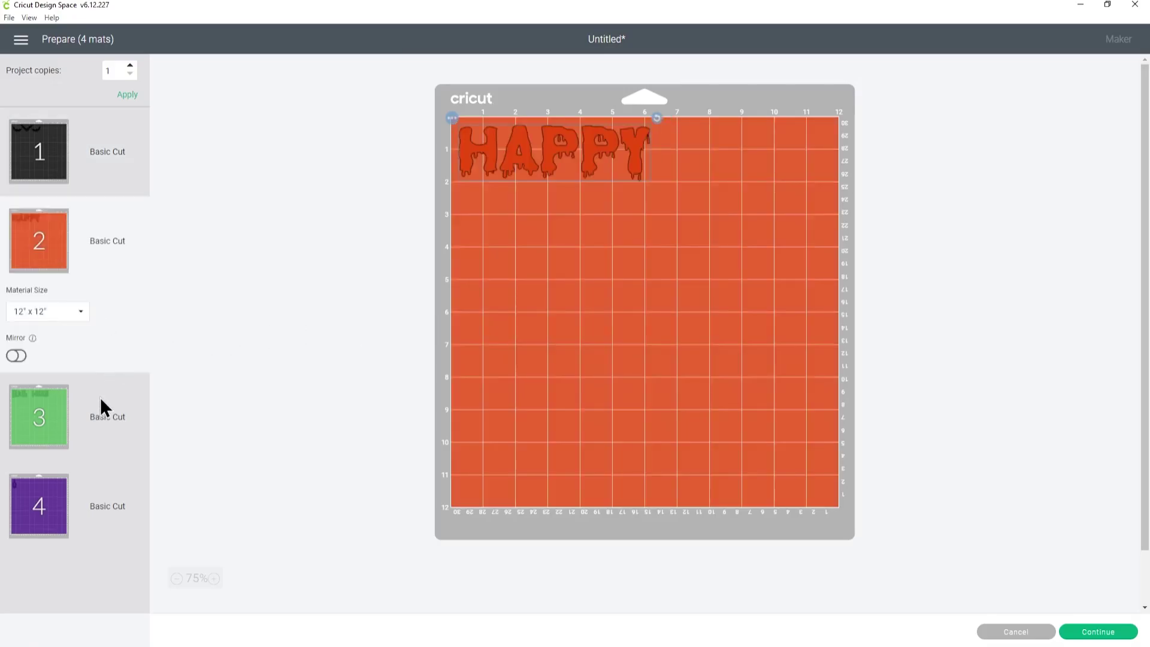
pyautogui.click(85, 410)
pyautogui.click(103, 495)
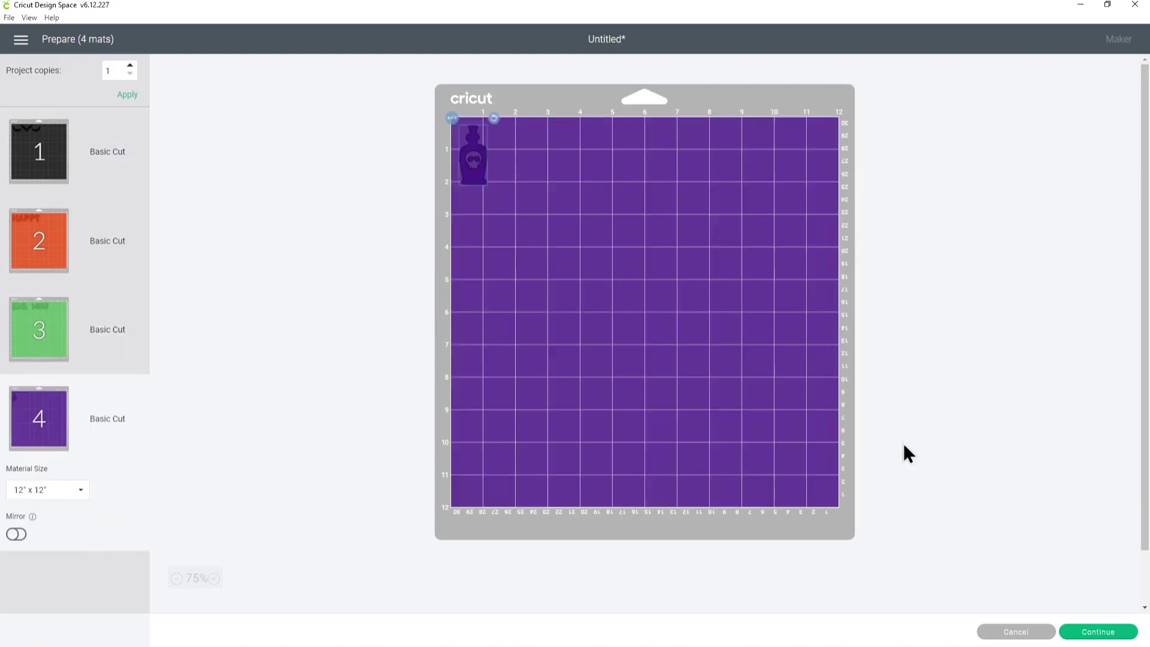
pyautogui.click(988, 630)
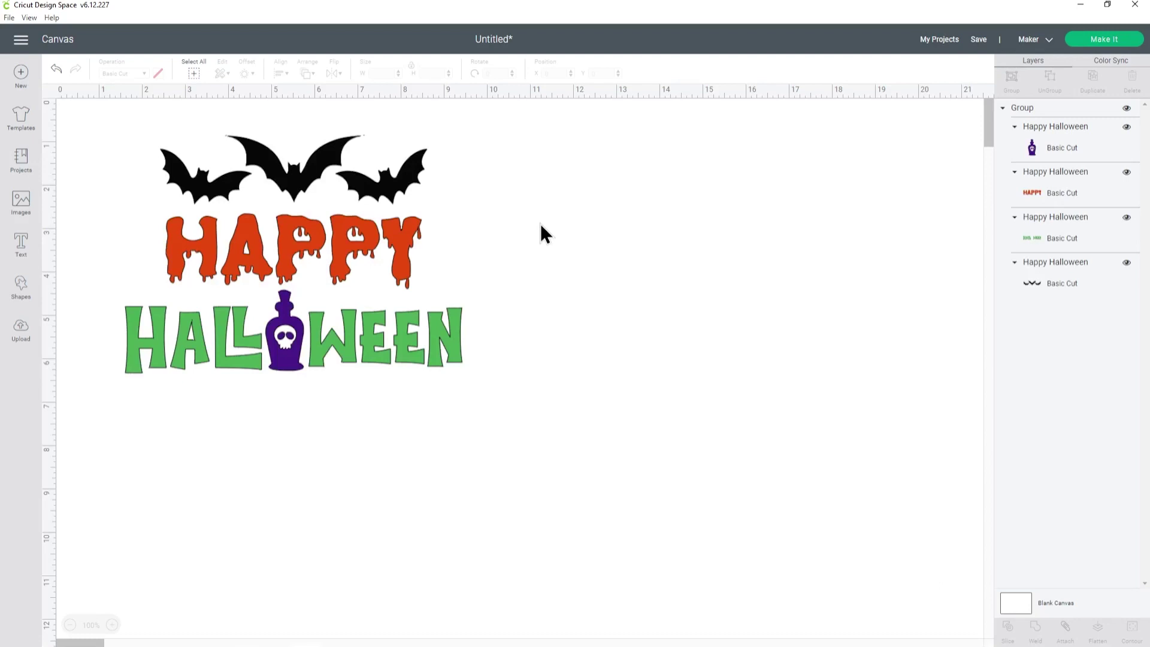